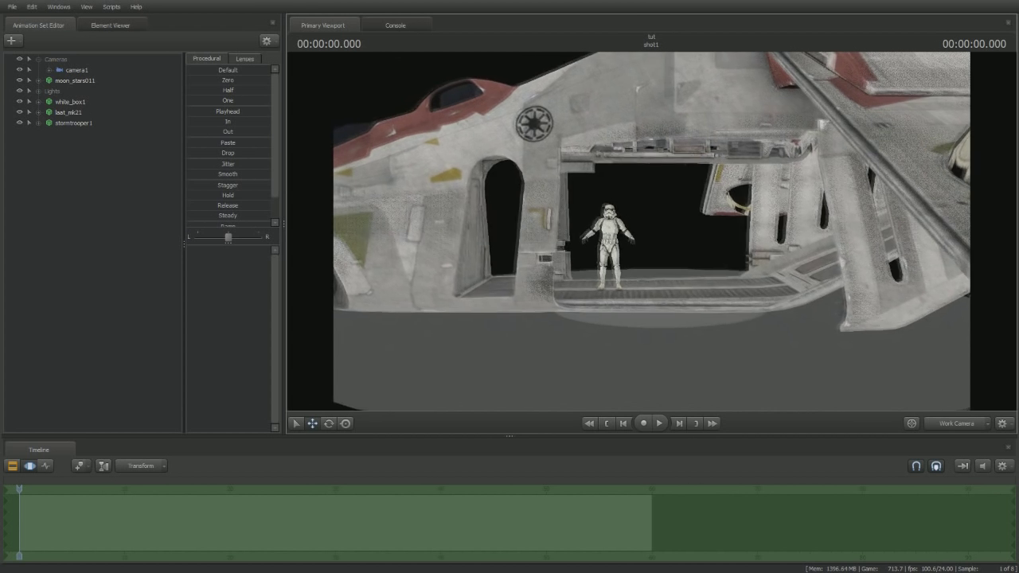
pyautogui.press('w')
pyautogui.moveTo(611, 246); pyautogui.dragTo(611, 245)
pyautogui.press('ctrl')
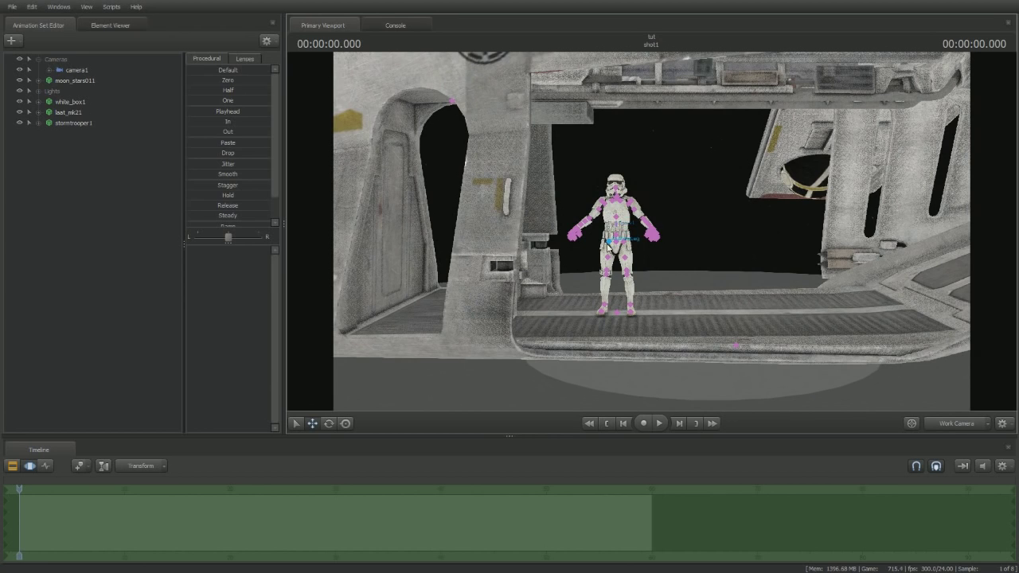
pyautogui.press('s')
pyautogui.moveTo(698, 299); pyautogui.dragTo(651, 232)
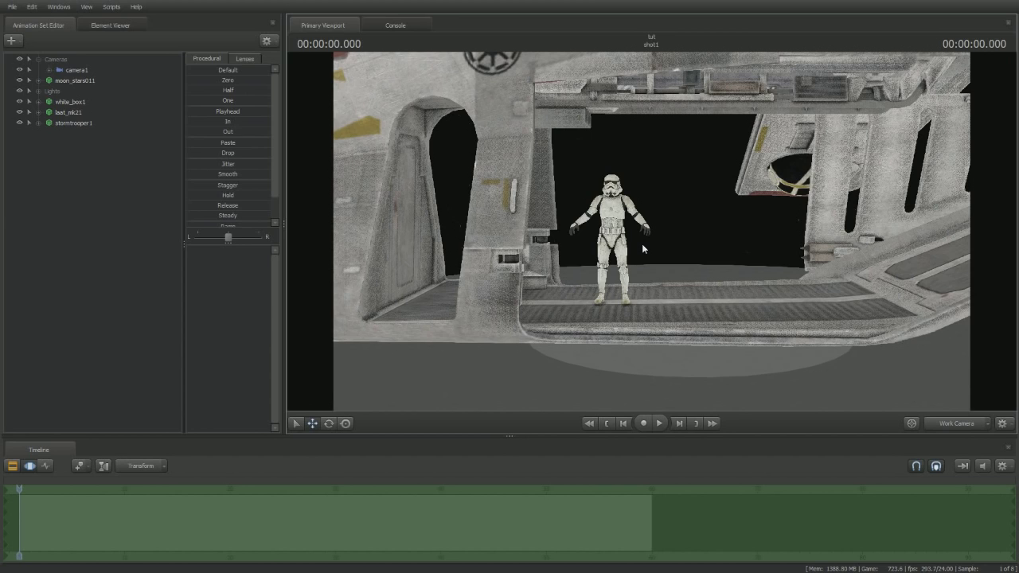
# - Start an animation set for a new model and choose the hl2 model humans\group01\male_02.mdl
pyautogui.rightClick(94, 195)
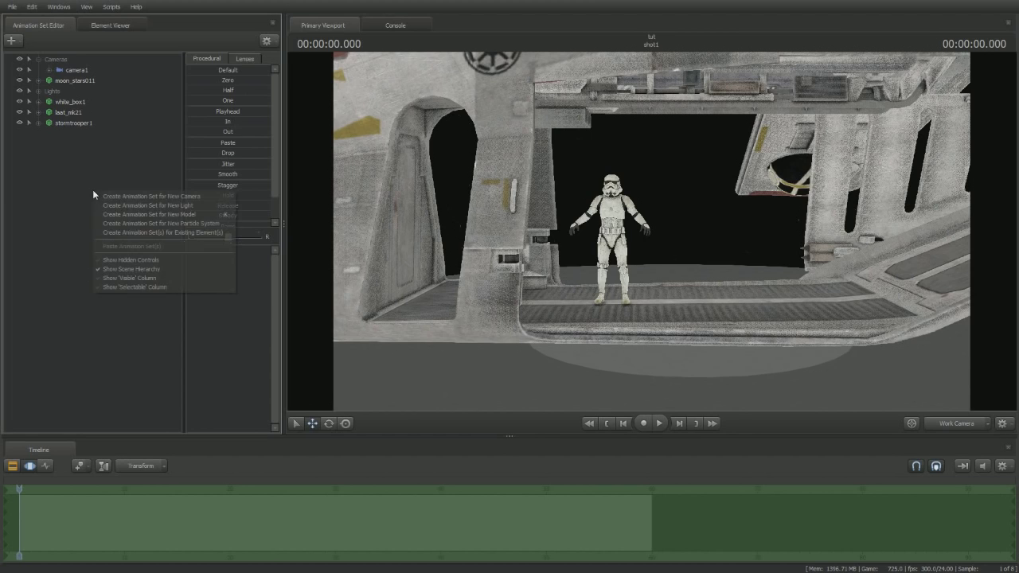
pyautogui.click(134, 215)
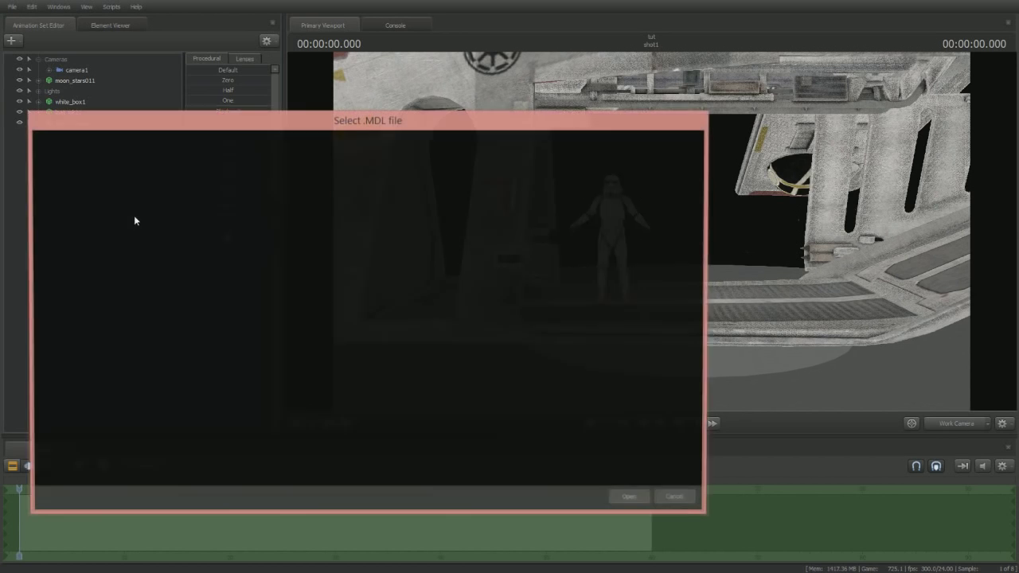
pyautogui.scroll(-4, 148, 291)
pyautogui.scroll(-13, 156, 375)
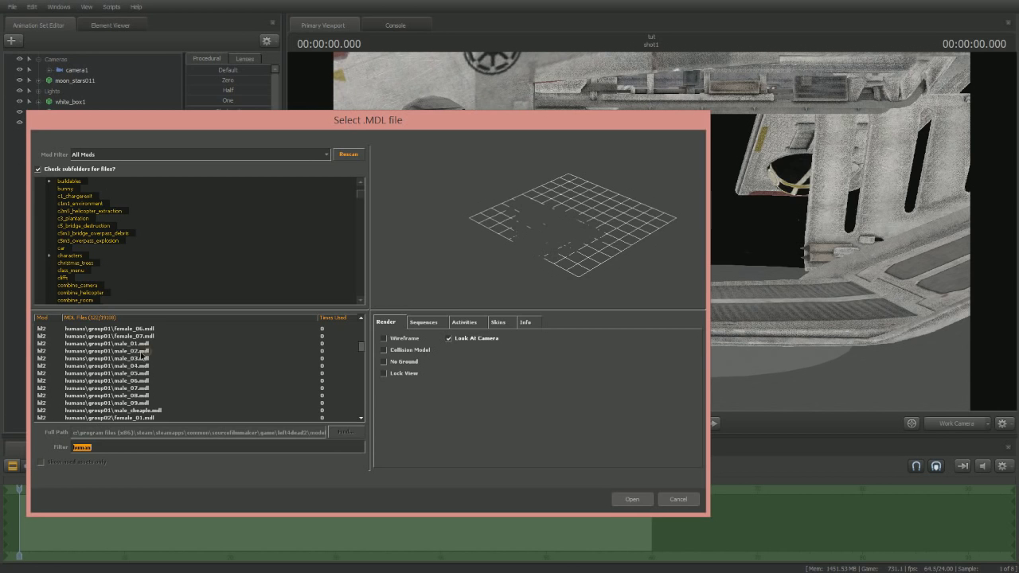
pyautogui.scroll(4, 144, 357)
pyautogui.click(144, 351)
# - Browse the male_02 model's sequences and preview several idle, death-pose and gman animations on it
pyautogui.moveTo(454, 288); pyautogui.dragTo(539, 228)
pyautogui.click(423, 322)
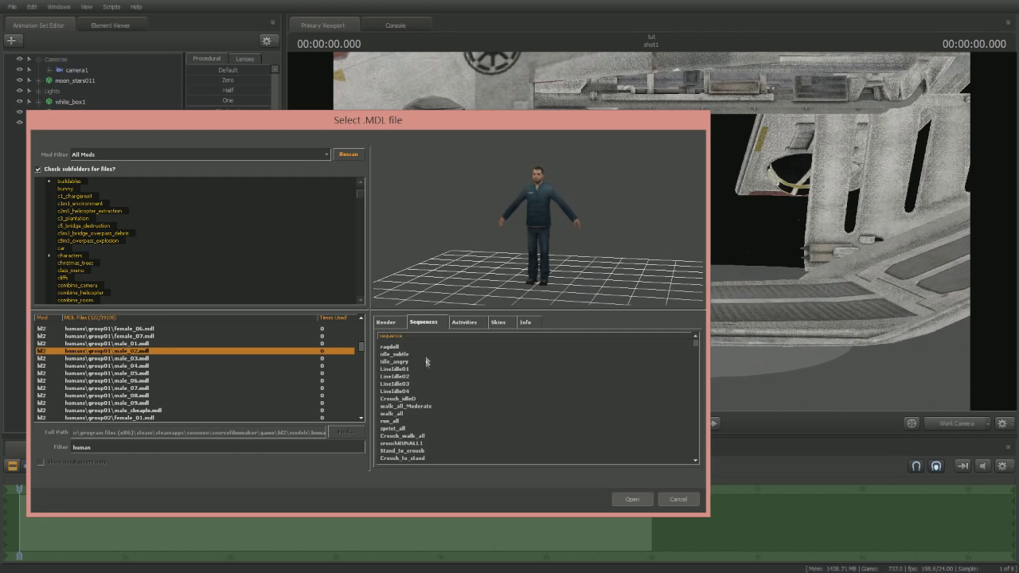
pyautogui.click(416, 385)
pyautogui.scroll(-5, 414, 391)
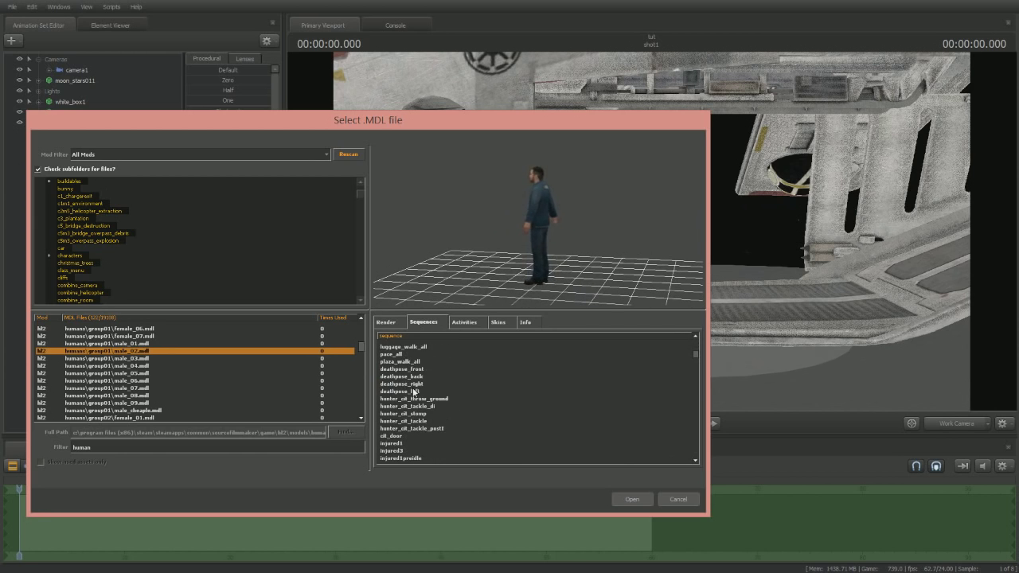
pyautogui.click(414, 391)
pyautogui.scroll(-3, 413, 392)
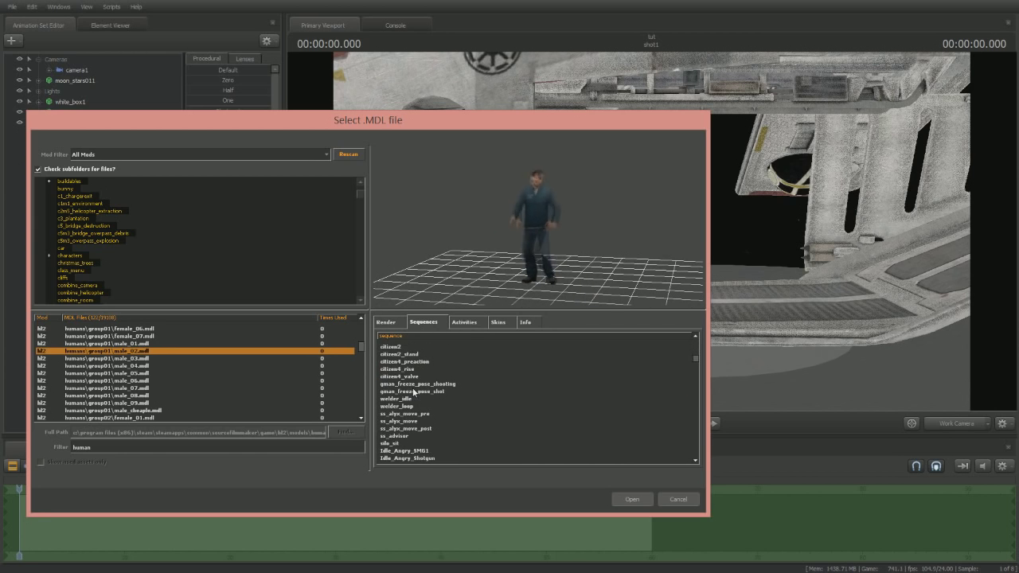
pyautogui.click(413, 391)
pyautogui.scroll(-1, 413, 392)
pyautogui.scroll(-3, 413, 392)
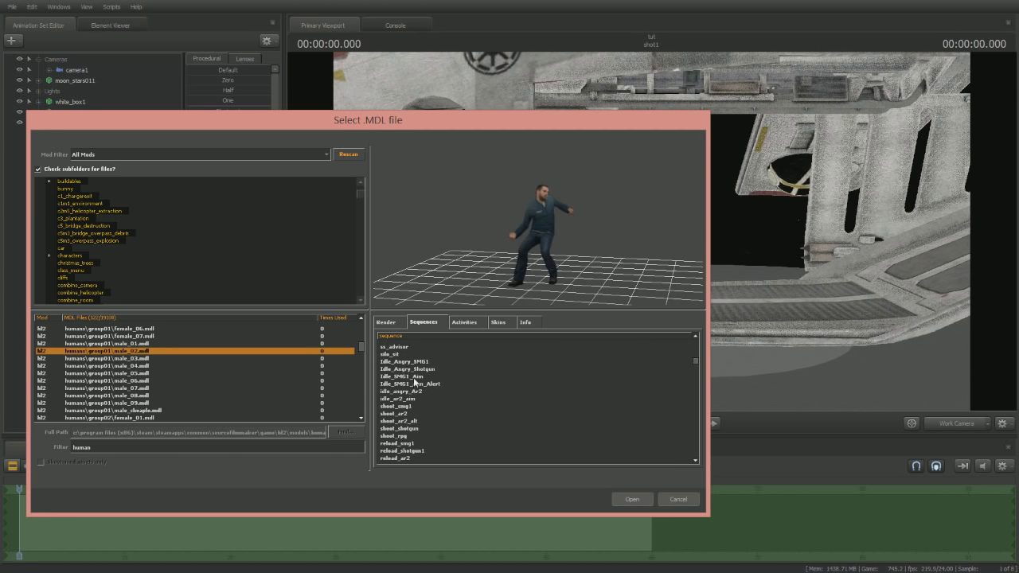
# - Preview the male_02 weapon sequences, including Idle_SMG1_Aim, shoot_ar2_alt, shoot_rpg, gesture_reload_ar2 and idle_ar2_aim
pyautogui.click(414, 377)
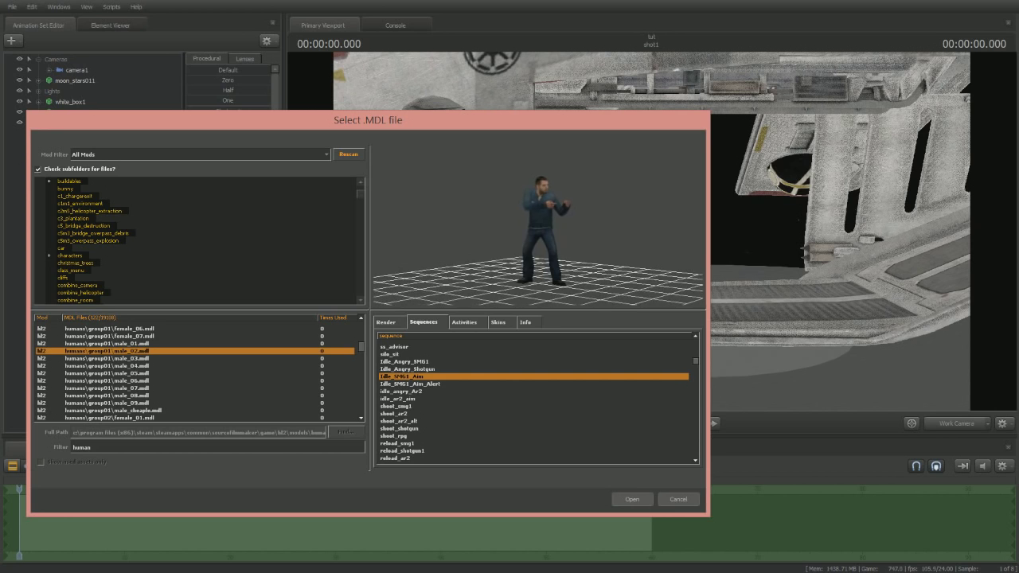
pyautogui.click(400, 391)
pyautogui.click(407, 421)
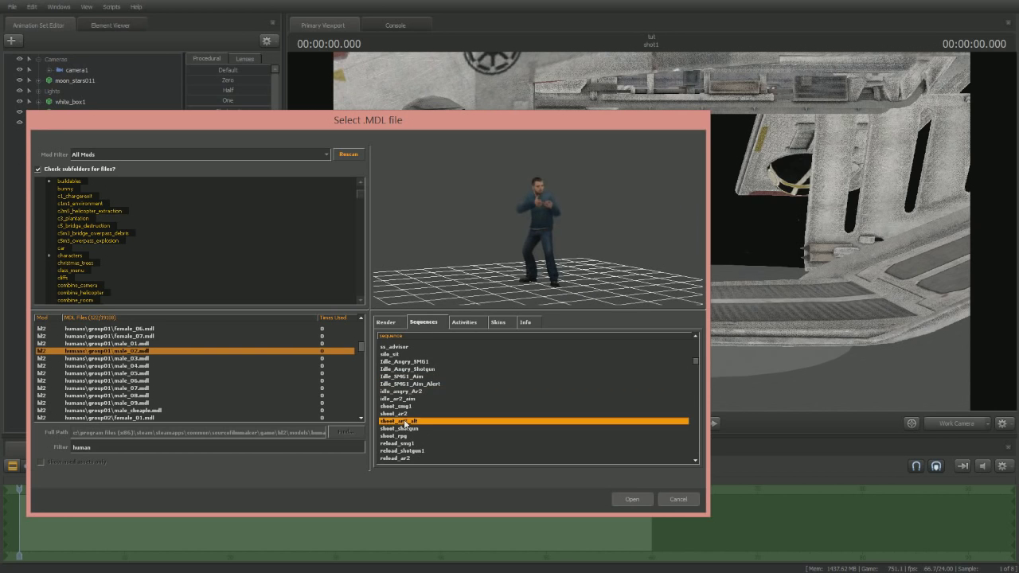
pyautogui.click(408, 436)
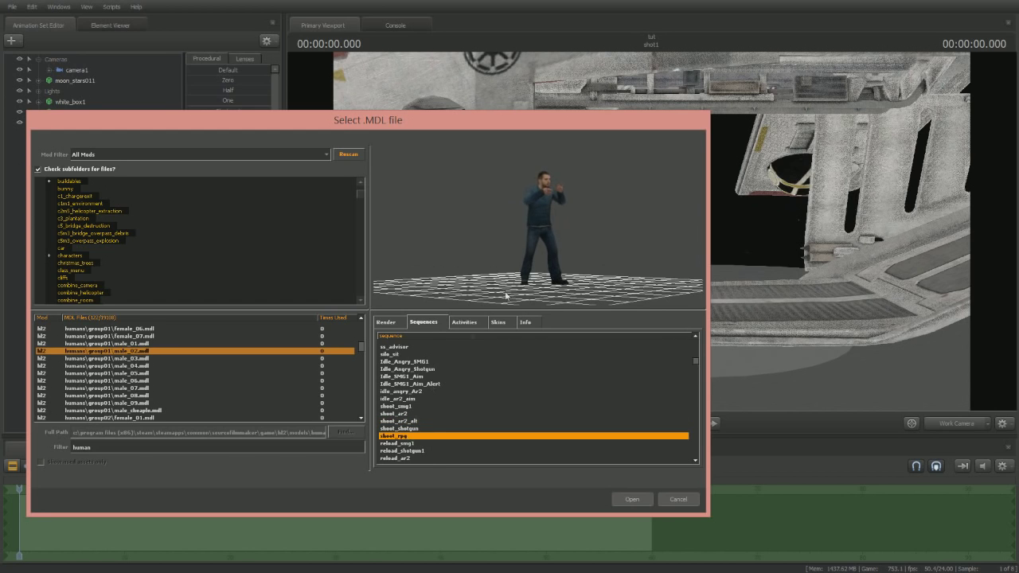
pyautogui.scroll(-3, 422, 406)
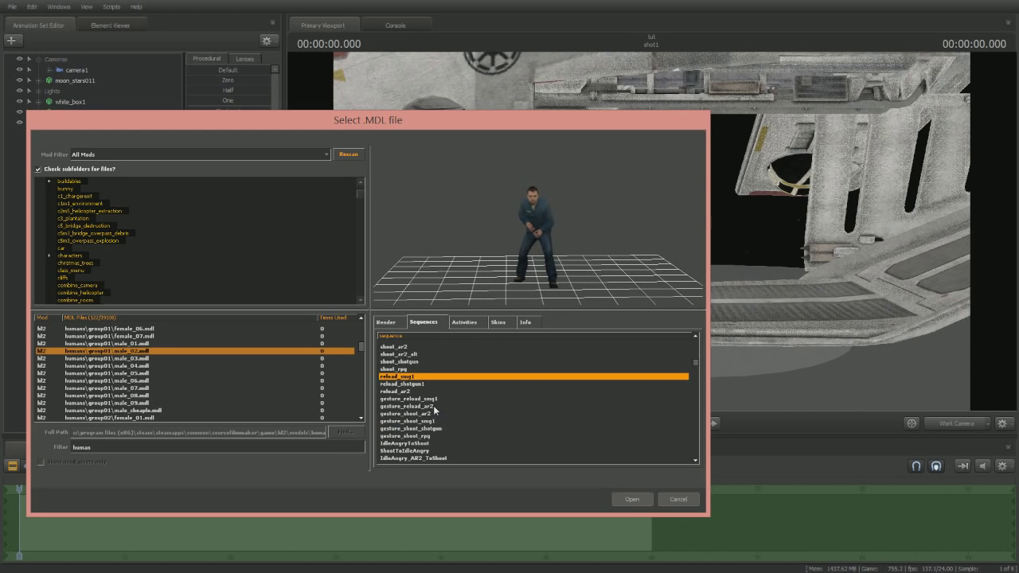
pyautogui.click(406, 392)
pyautogui.click(408, 406)
pyautogui.scroll(3, 414, 402)
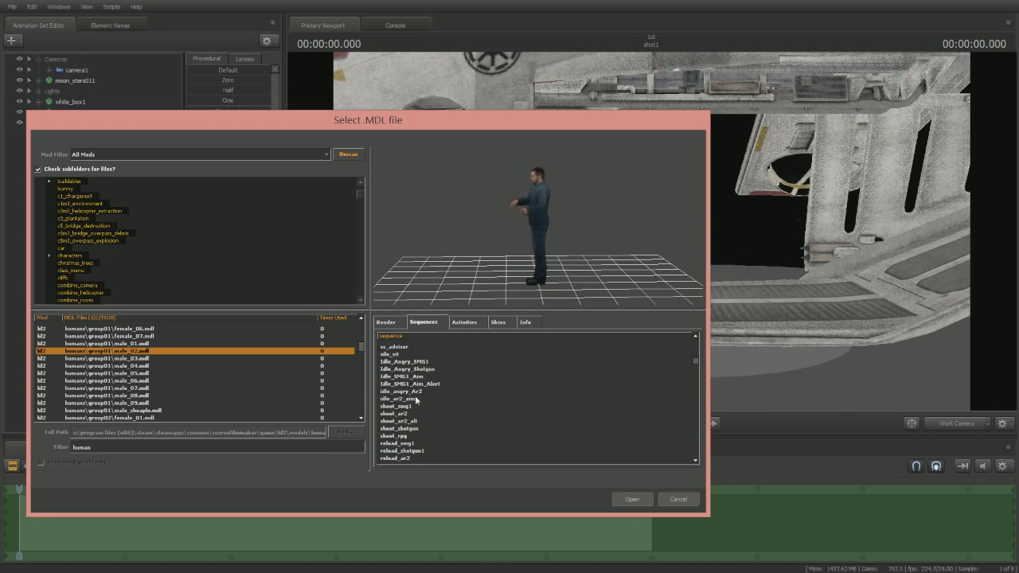
pyautogui.click(408, 398)
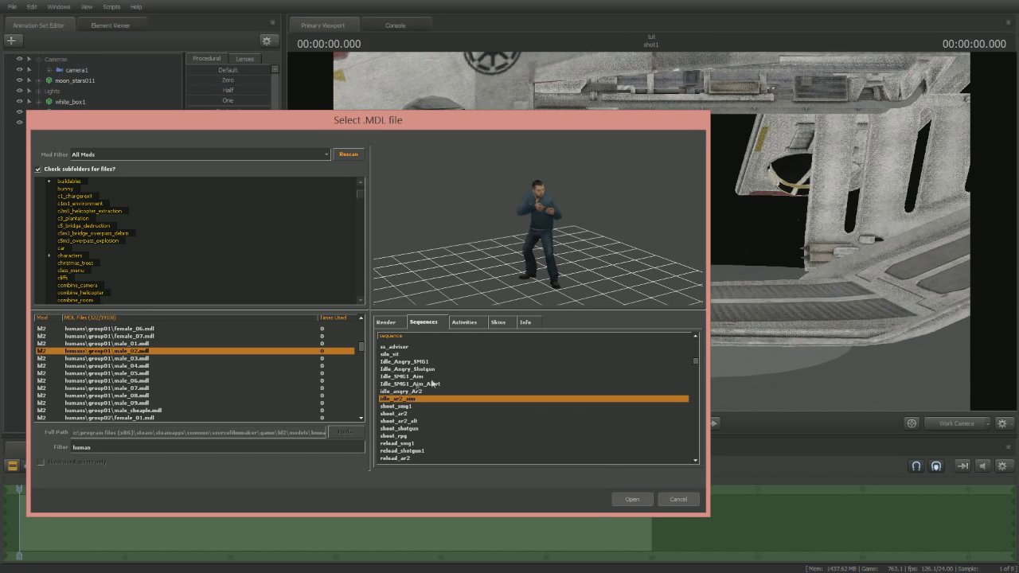
# - Load the chosen male_02 model into the shot as a new animation set
pyautogui.moveTo(522, 123); pyautogui.dragTo(581, 199)
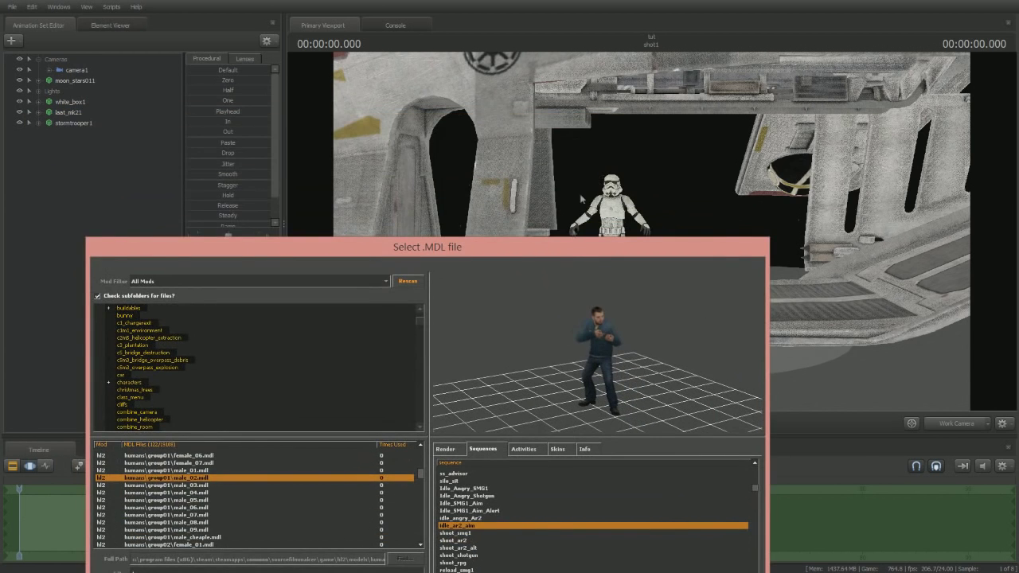
pyautogui.moveTo(558, 252); pyautogui.dragTo(643, 71)
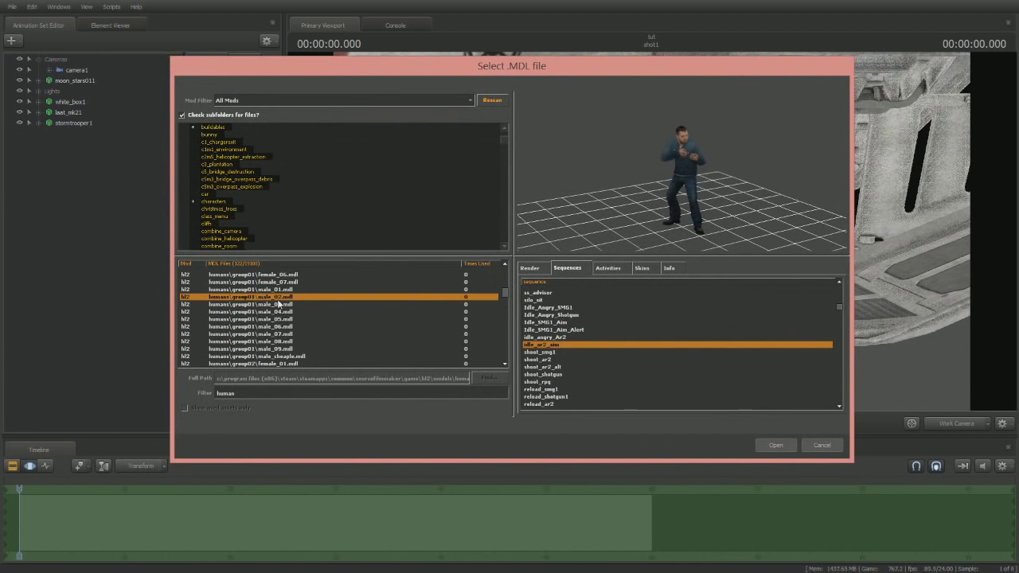
pyautogui.moveTo(662, 204); pyautogui.dragTo(688, 268)
pyautogui.click(770, 446)
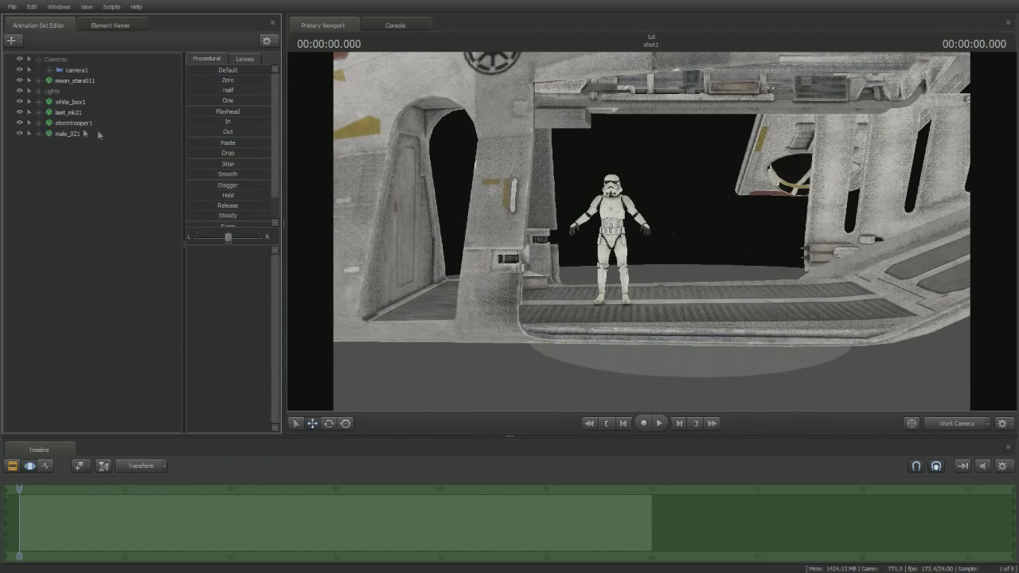
# - Move the male_021 model onto the gunship's deck so it stands beside the stormtrooper
pyautogui.click(74, 136)
pyautogui.press('s')
pyautogui.moveTo(651, 235); pyautogui.dragTo(651, 302)
pyautogui.moveTo(585, 390); pyautogui.dragTo(657, 160)
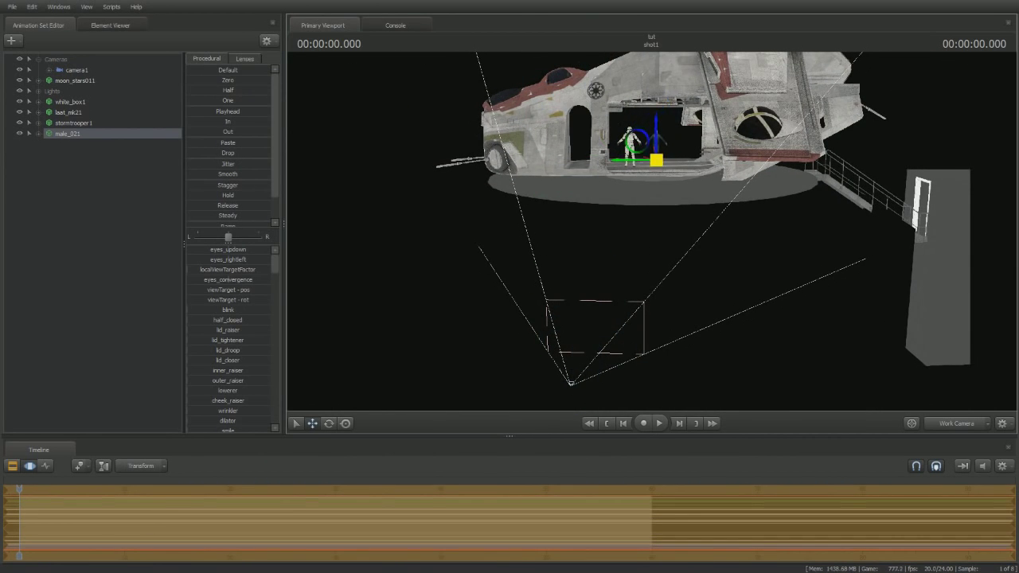
pyautogui.moveTo(651, 236); pyautogui.dragTo(651, 199)
pyautogui.press('w')
pyautogui.scroll(10, 651, 231)
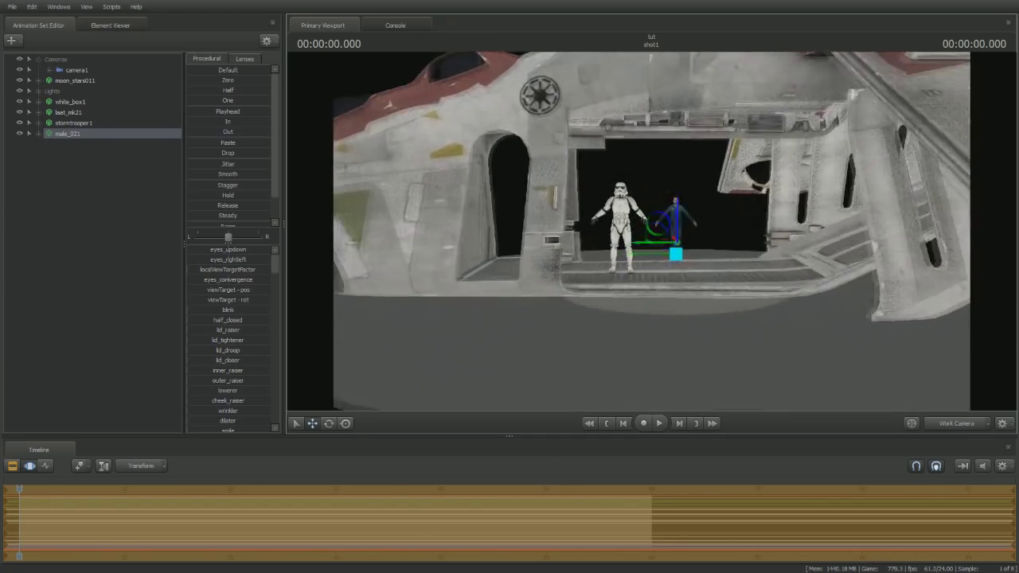
pyautogui.press('z')
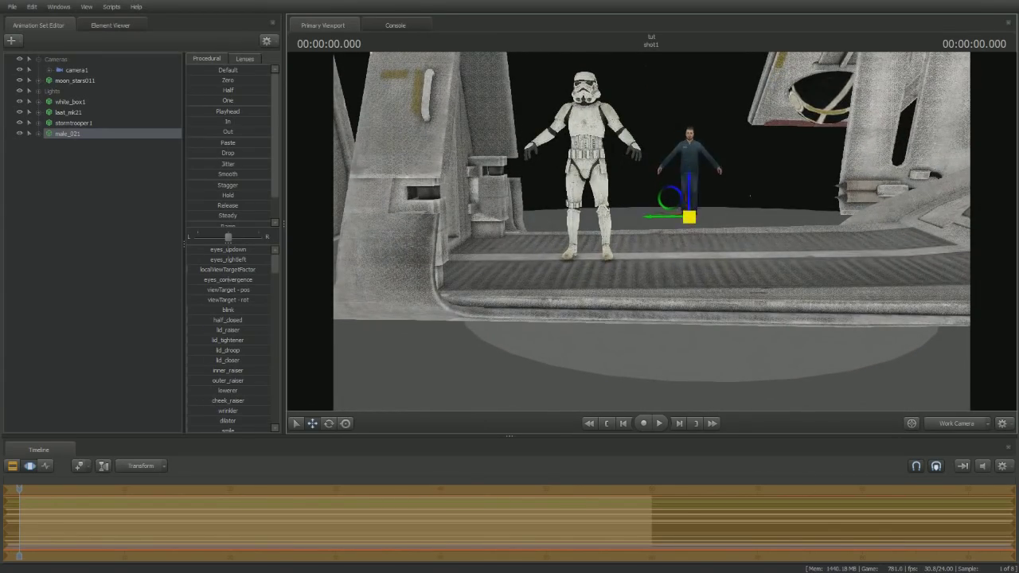
pyautogui.moveTo(689, 217); pyautogui.dragTo(705, 269)
pyautogui.press('w')
pyautogui.moveTo(651, 230)
pyautogui.mouseDown()
pyautogui.moveTo(651, 199)
pyautogui.moveTo(661, 223)
pyautogui.moveTo(651, 231)
pyautogui.mouseUp()
# - Display the bones of the stormtrooper and the male model in the viewport to compare both skeletons
pyautogui.press('ctrl')
pyautogui.moveTo(784, 151)
pyautogui.keyDown('ctrl'); pyautogui.mouseDown()
pyautogui.moveTo(649, 178)
pyautogui.moveTo(840, 202)
pyautogui.mouseUp(); pyautogui.keyUp('ctrl')
pyautogui.moveTo(613, 151)
pyautogui.keyDown('ctrl'); pyautogui.mouseDown()
pyautogui.moveTo(578, 132)
pyautogui.moveTo(584, 274)
pyautogui.moveTo(589, 119)
pyautogui.mouseUp(); pyautogui.keyUp('ctrl')
pyautogui.moveTo(775, 163)
pyautogui.keyDown('ctrl'); pyautogui.mouseDown()
pyautogui.moveTo(820, 228)
pyautogui.moveTo(797, 155)
pyautogui.mouseUp(); pyautogui.keyUp('ctrl')
pyautogui.moveTo(627, 153)
pyautogui.keyDown('ctrl'); pyautogui.mouseDown()
pyautogui.moveTo(549, 199)
pyautogui.moveTo(605, 151)
pyautogui.mouseUp(); pyautogui.keyUp('ctrl')
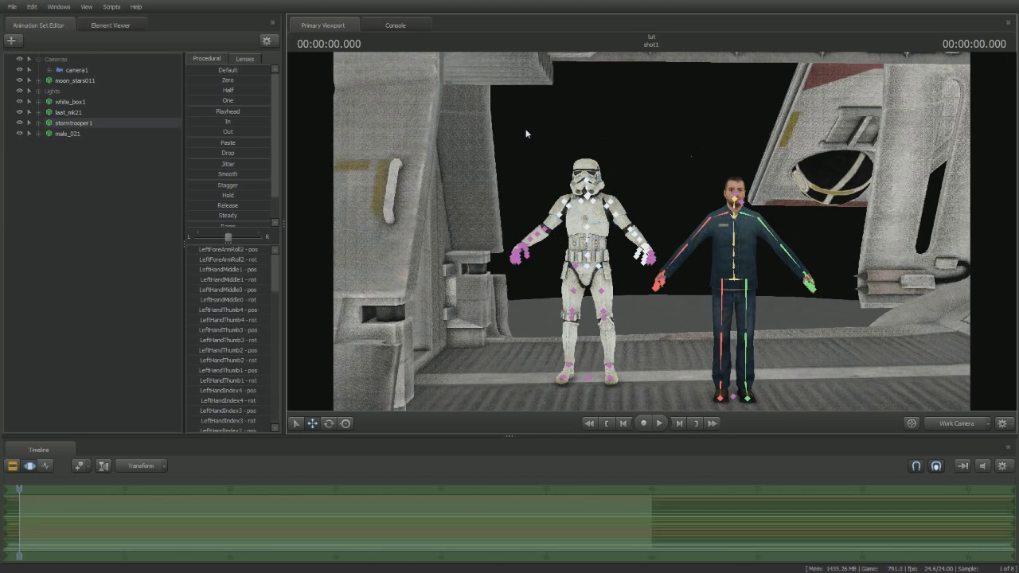
pyautogui.click(497, 211)
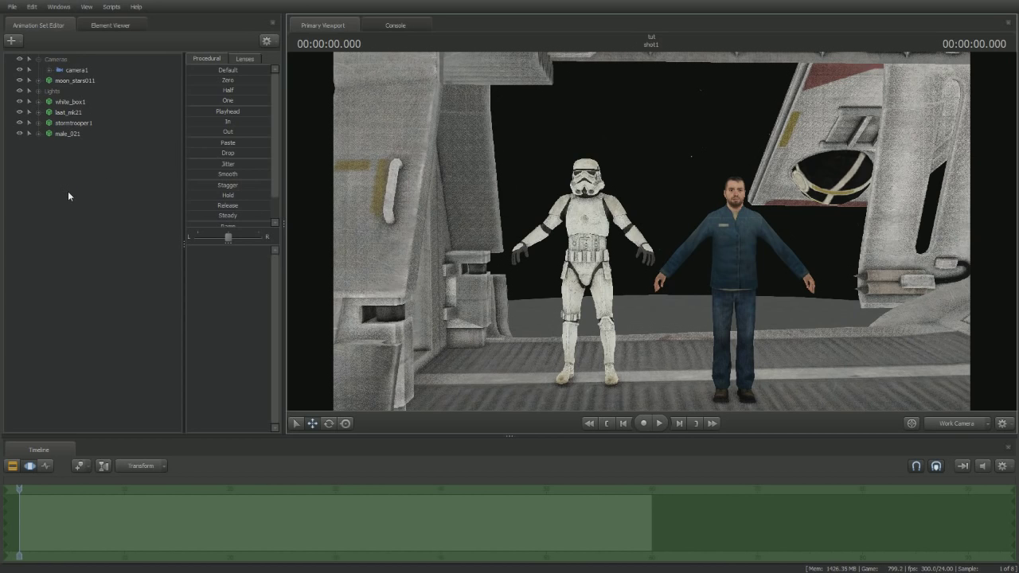
# - Inspect the stormtrooper1 and male_021 skeletons alternately, comparing their arm, hand and head bones
pyautogui.click(70, 123)
pyautogui.click(68, 133)
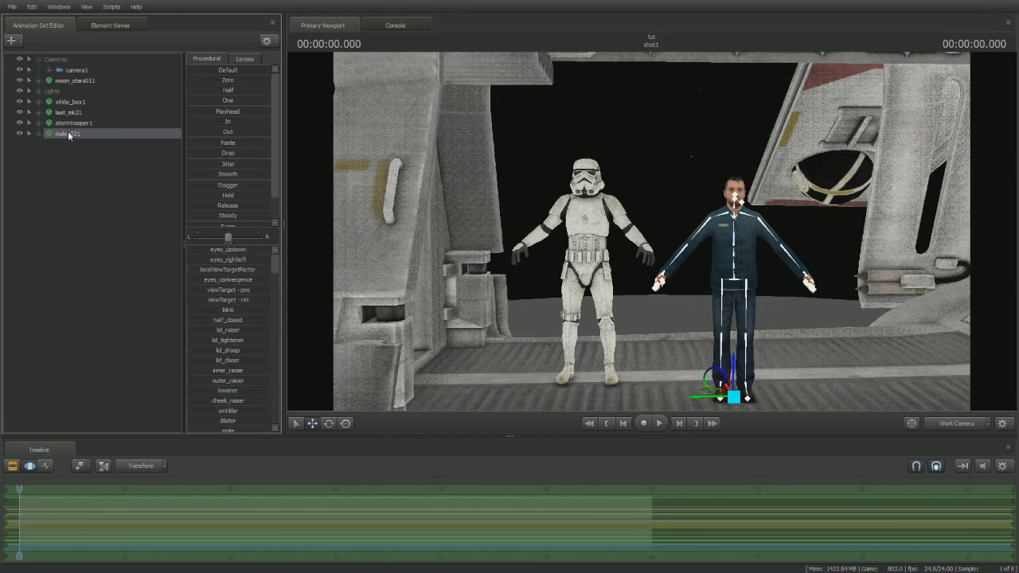
pyautogui.click(72, 123)
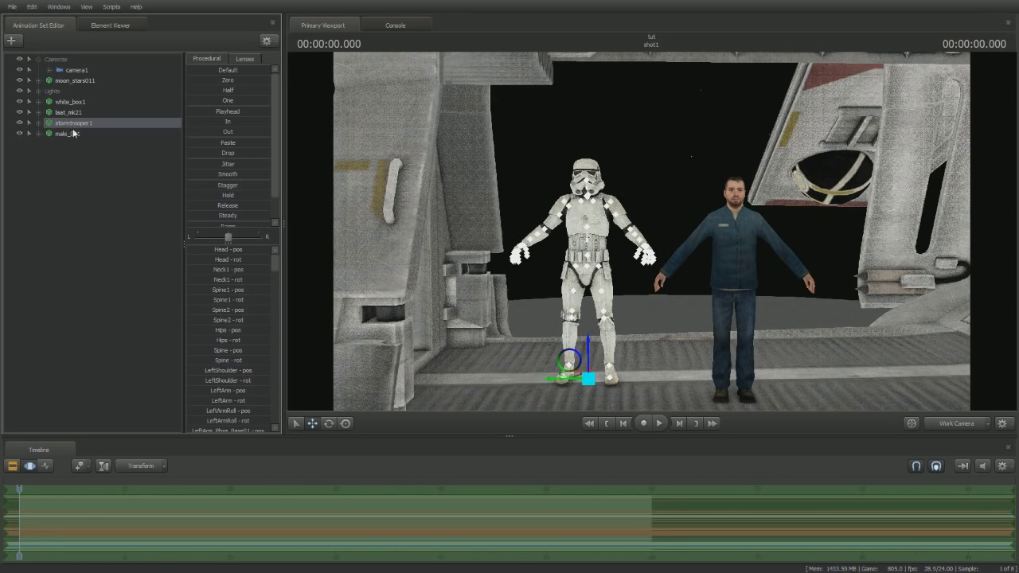
pyautogui.click(68, 133)
pyautogui.click(120, 210)
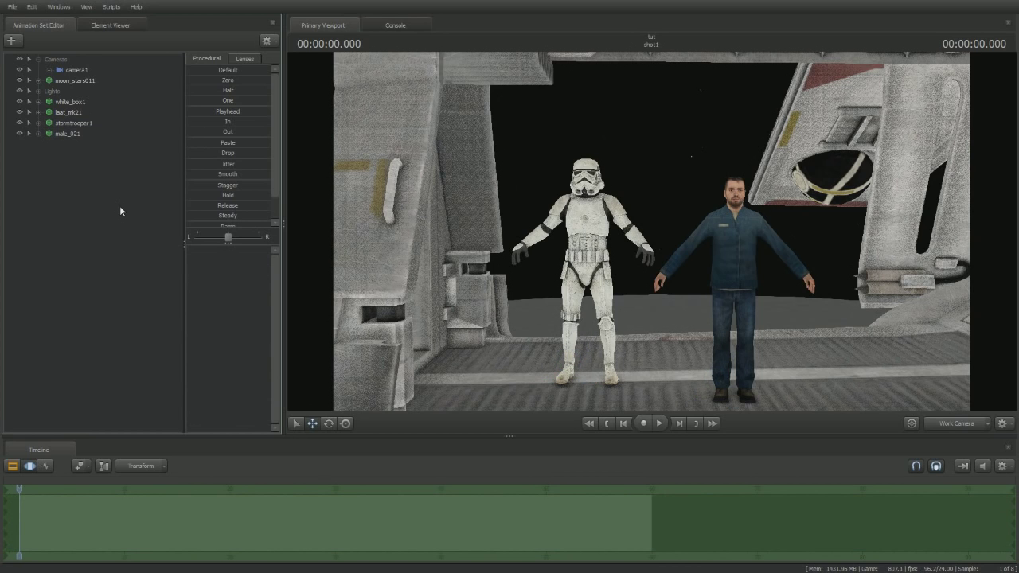
pyautogui.click(738, 351)
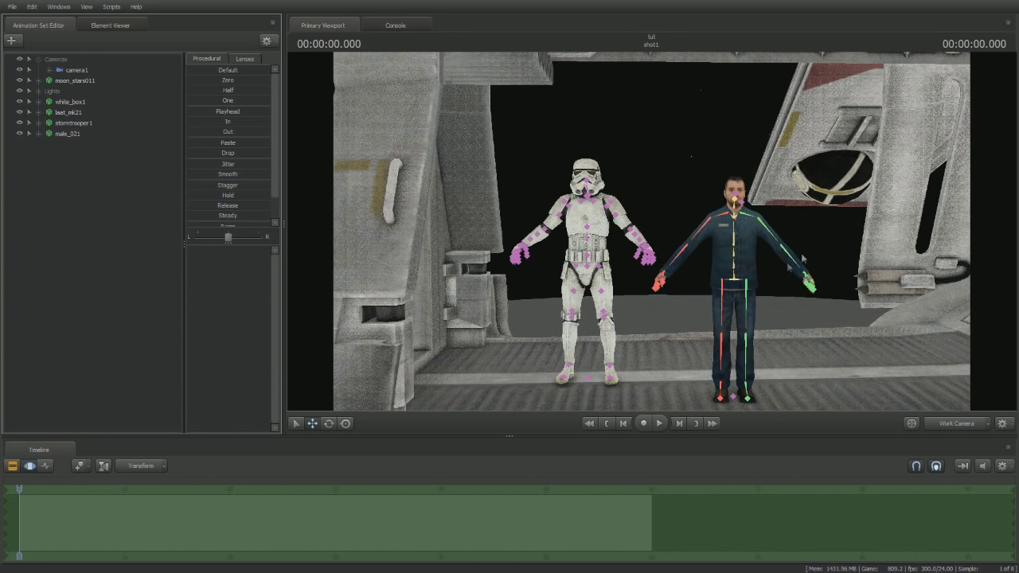
pyautogui.keyDown('ctrl'); pyautogui.click(526, 180); pyautogui.keyUp('ctrl')
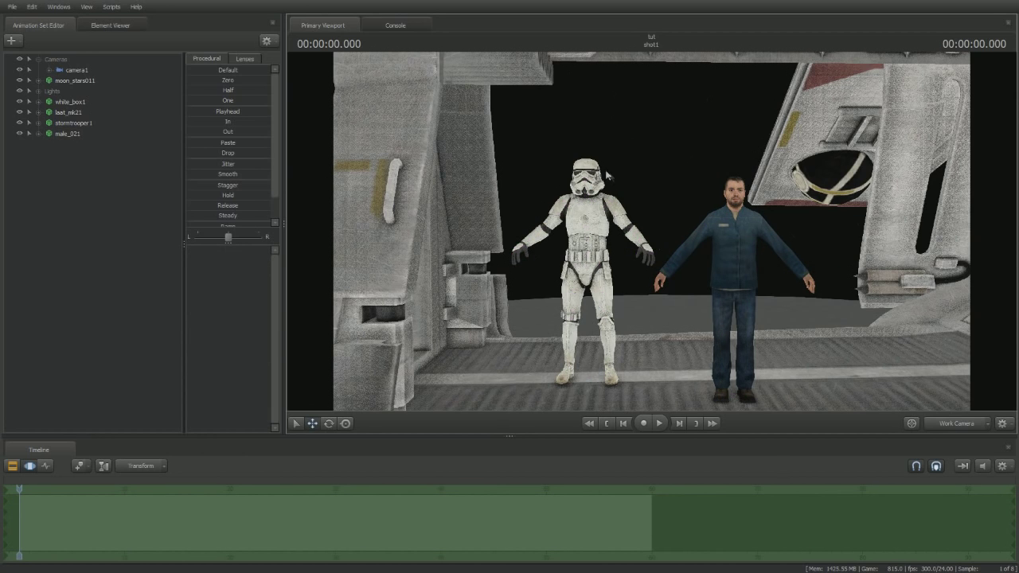
pyautogui.press('ctrl')
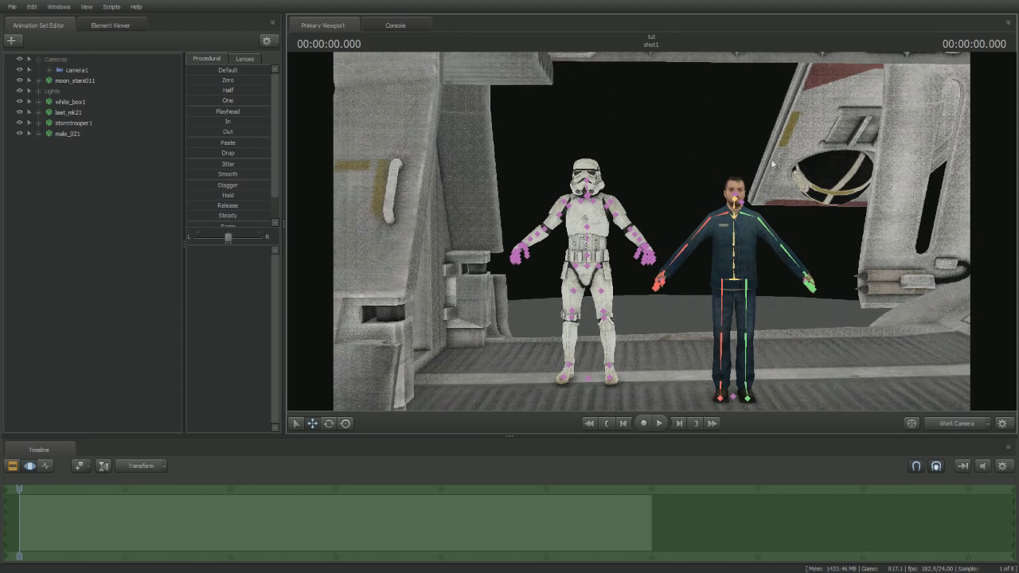
pyautogui.moveTo(751, 147)
pyautogui.keyDown('ctrl'); pyautogui.mouseDown()
pyautogui.moveTo(876, 306)
pyautogui.moveTo(782, 164)
pyautogui.mouseUp(); pyautogui.keyUp('ctrl')
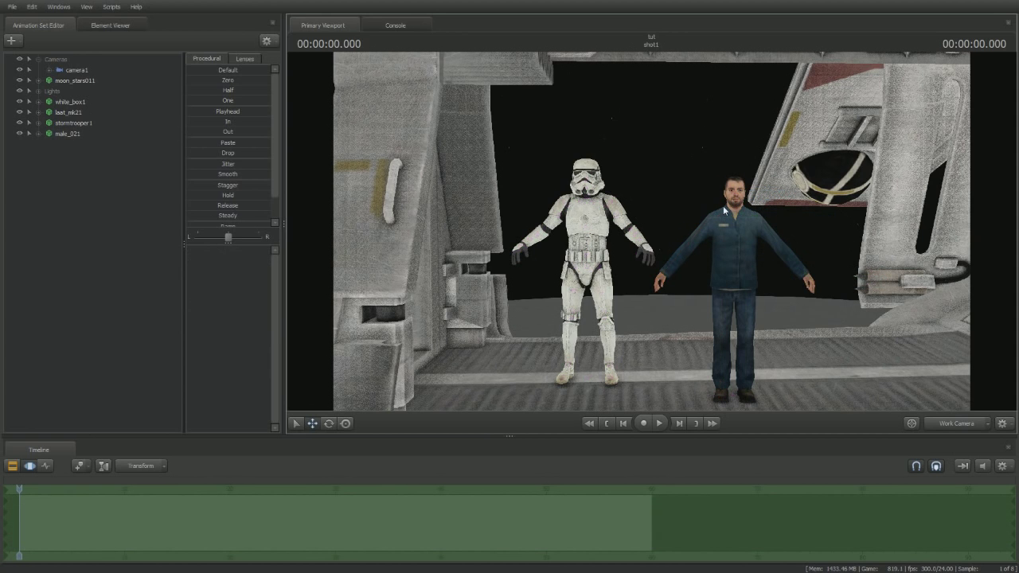
# - Reorder the animation sets so that male_021 sits above stormtrooper1, and select male_021
pyautogui.click(59, 134)
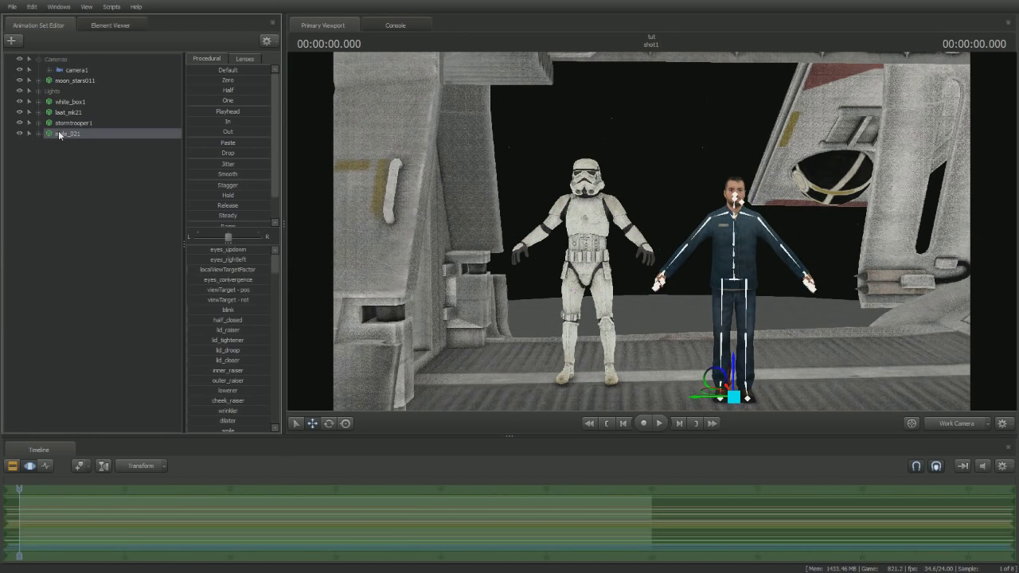
pyautogui.moveTo(62, 136); pyautogui.dragTo(67, 125)
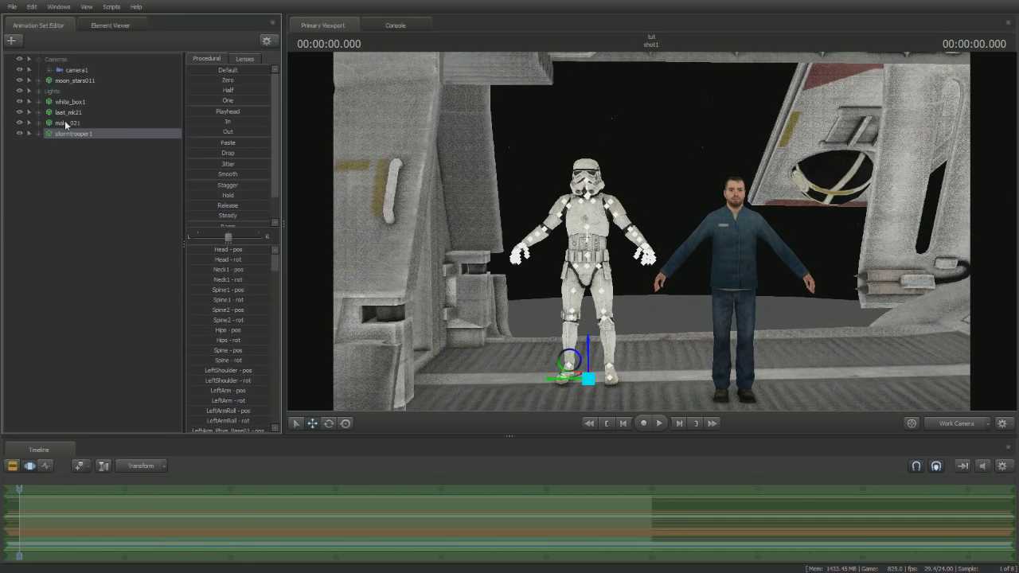
pyautogui.click(66, 124)
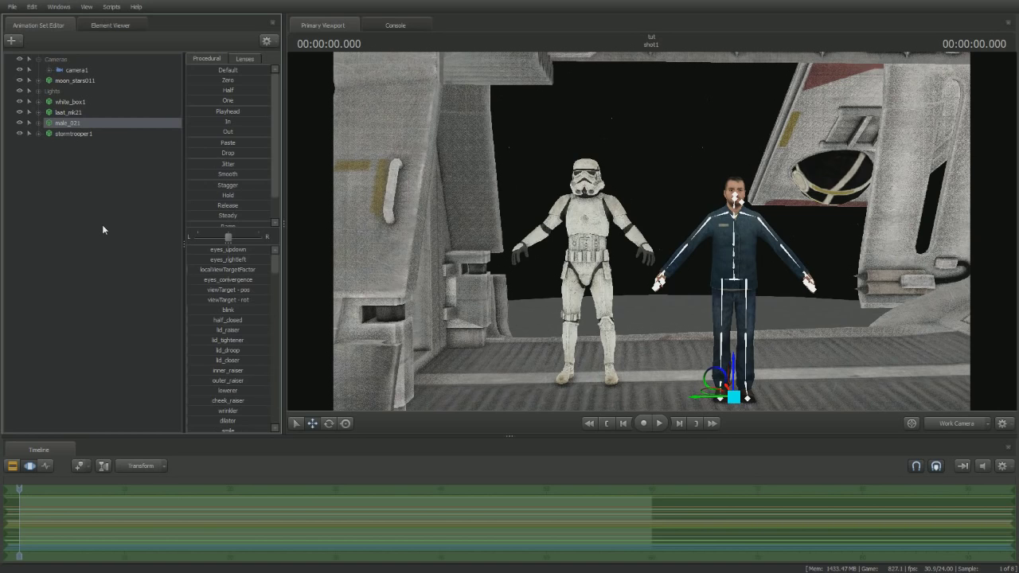
# - Rename the male_021 animation set to steve
pyautogui.rightClick(67, 128)
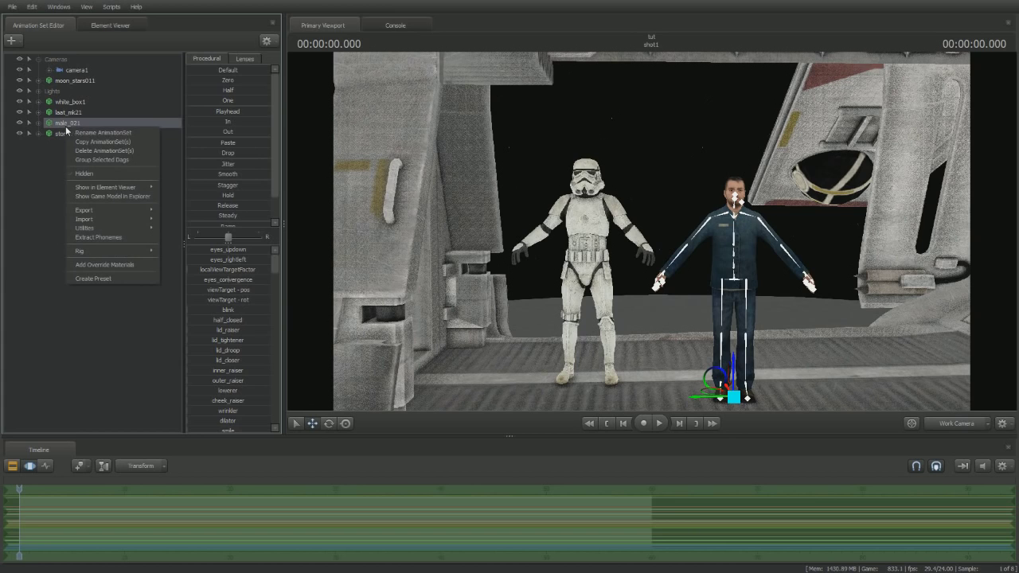
pyautogui.click(87, 133)
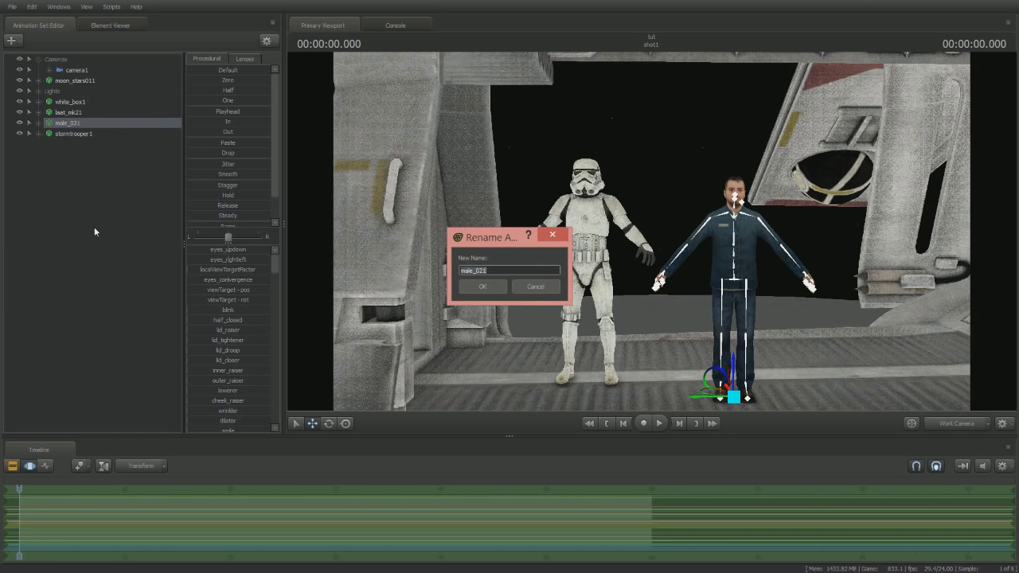
pyautogui.write('steve')
pyautogui.press('Return')
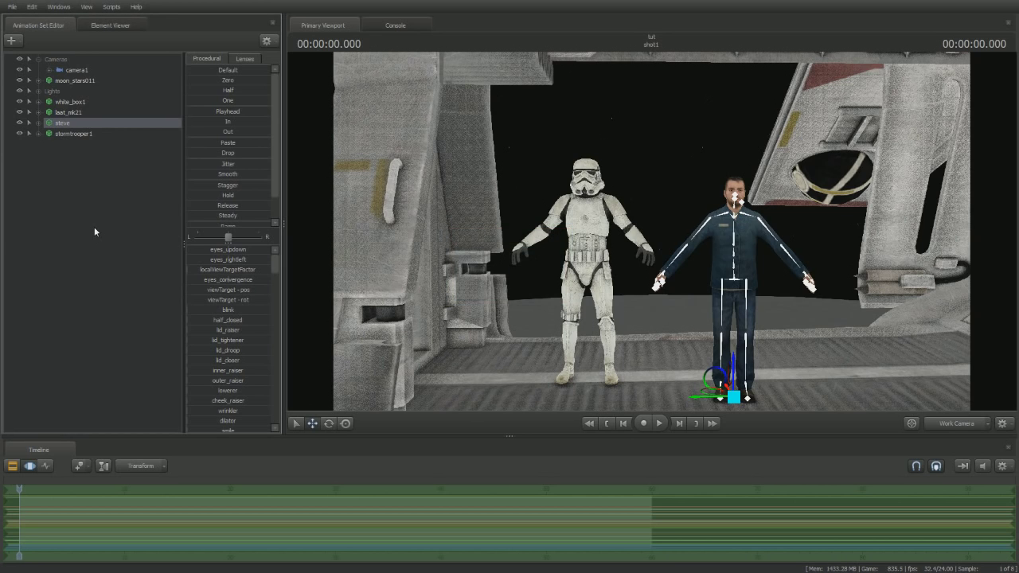
# - Rename the stormtrooper1 animation set to steve1
pyautogui.click(62, 132)
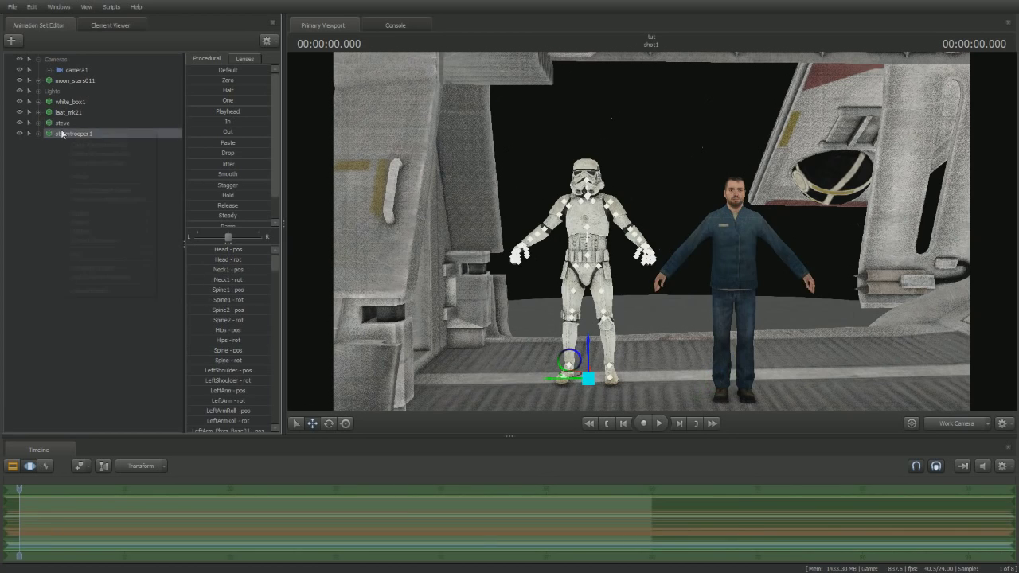
pyautogui.rightClick(64, 134)
pyautogui.click(73, 153)
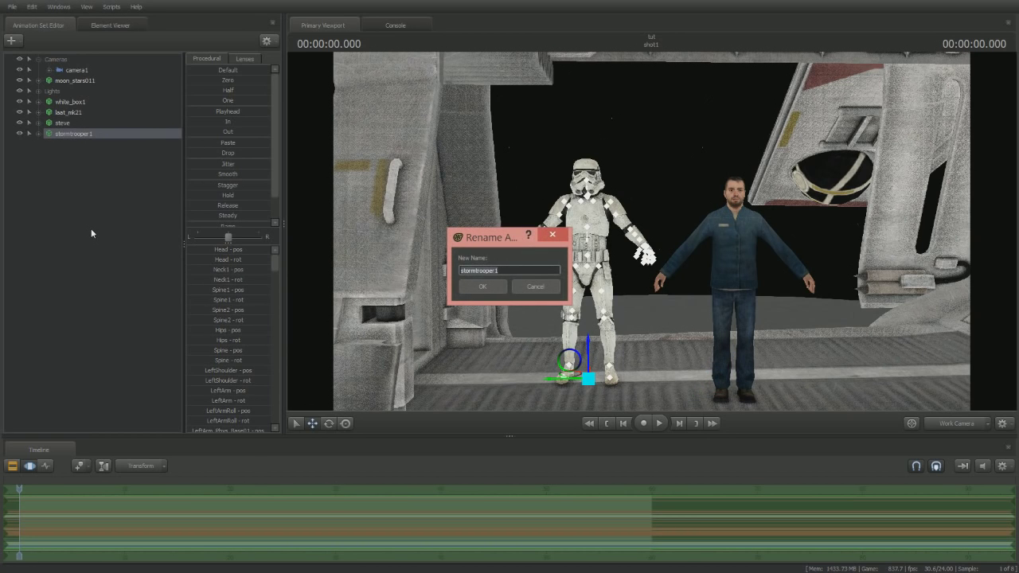
pyautogui.write('steve1')
pyautogui.press('Return')
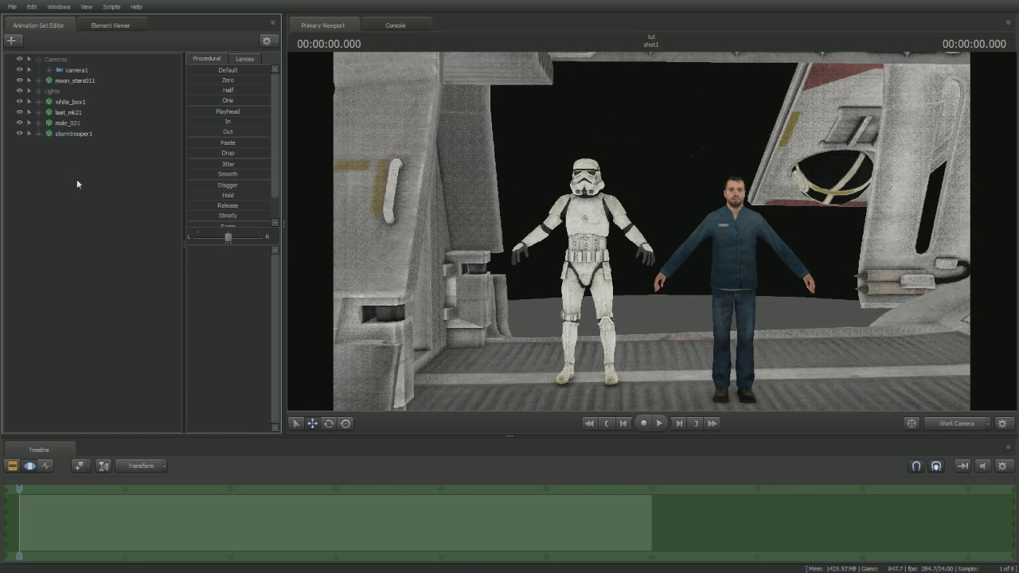
# - Rename the stormtrooper's animation set to male_023
pyautogui.click(59, 133)
pyautogui.rightClick(59, 133)
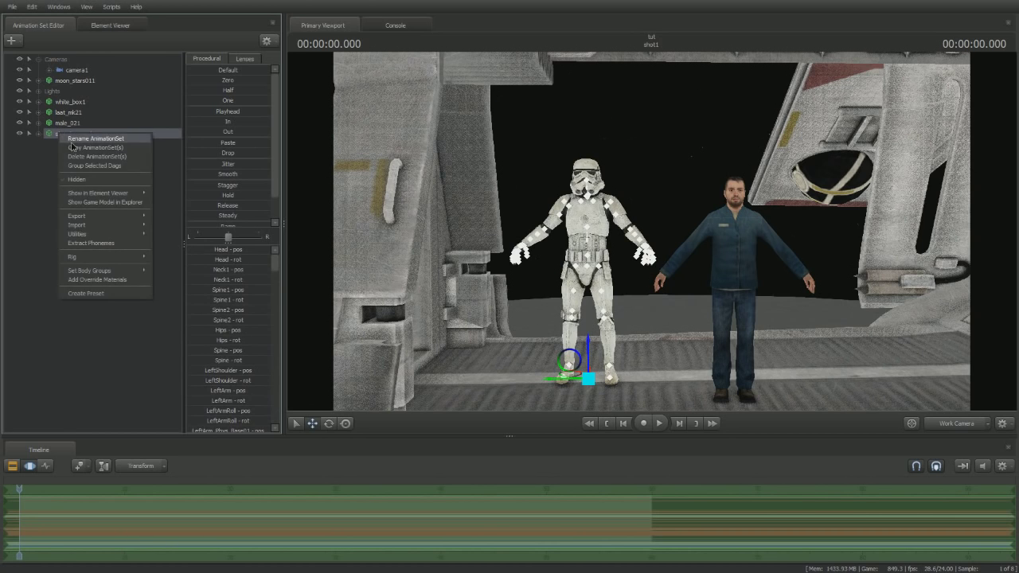
pyautogui.click(89, 252)
pyautogui.write('male')
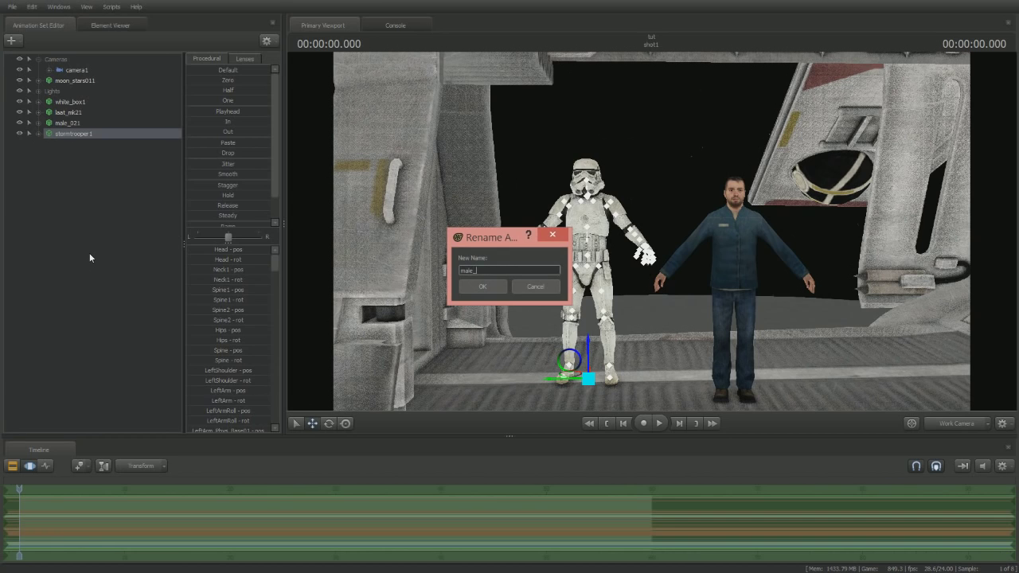
pyautogui.write('_023')
pyautogui.press('Return')
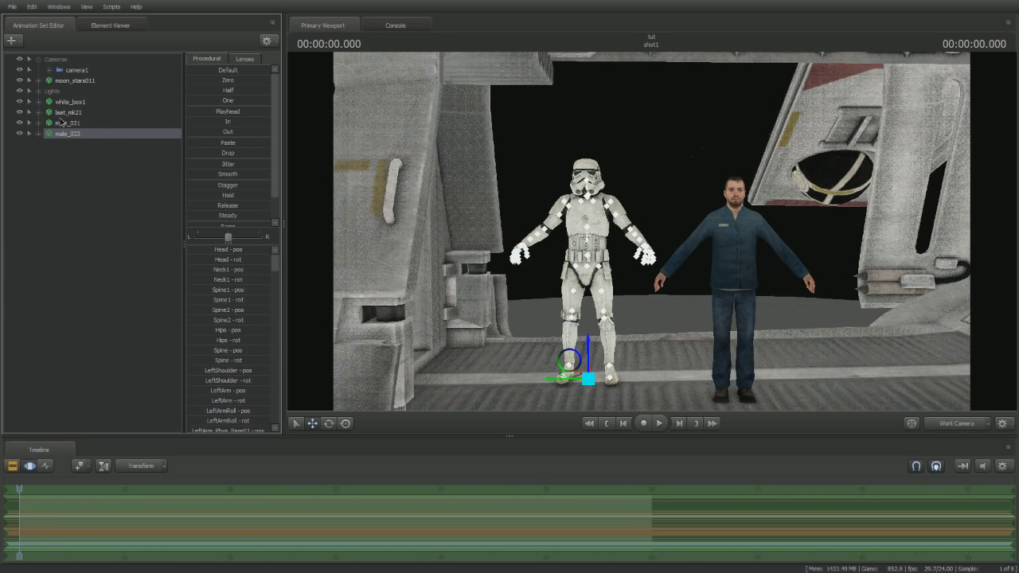
# - Rename the male model's animation set to steve
pyautogui.click(63, 123)
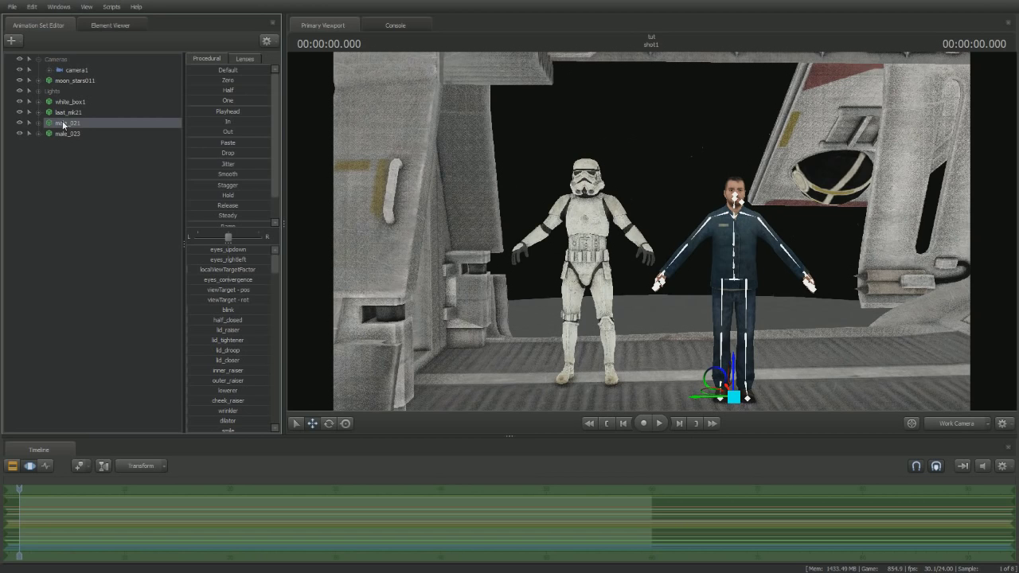
pyautogui.rightClick(64, 124)
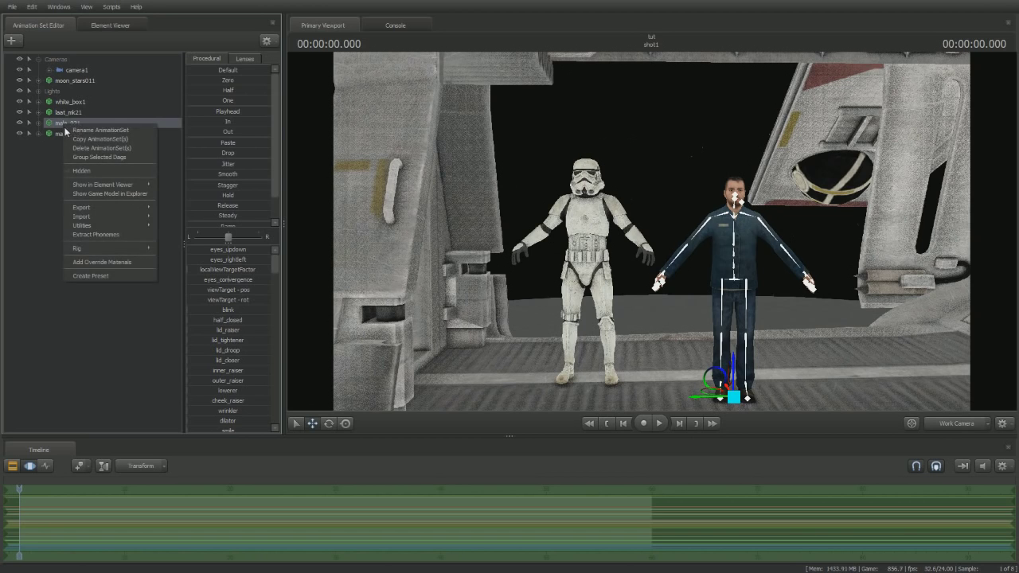
pyautogui.click(70, 130)
pyautogui.write('steve')
pyautogui.press('Return')
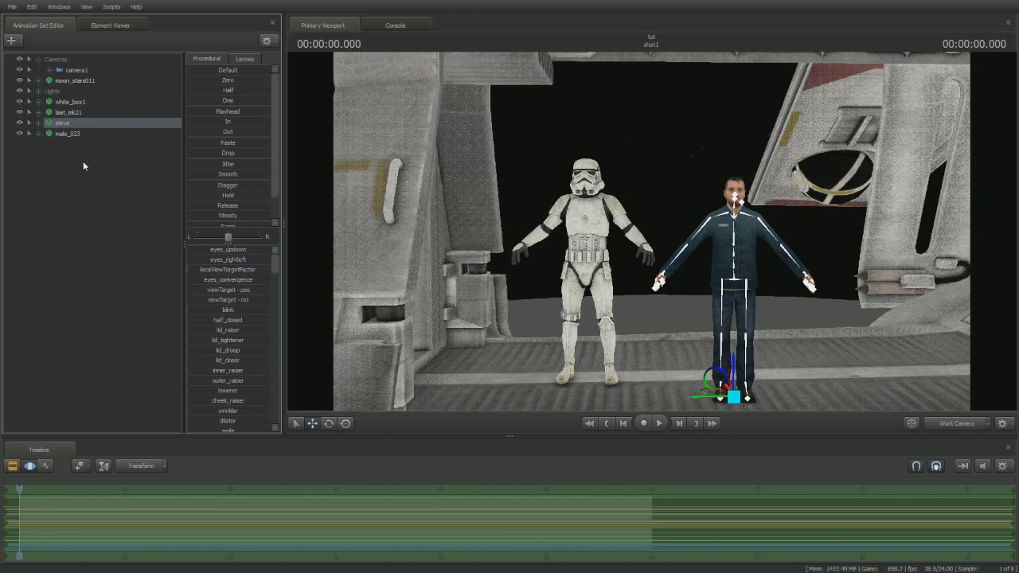
# - Rename the stormtrooper's male_023 animation set to steve1
pyautogui.rightClick(59, 131)
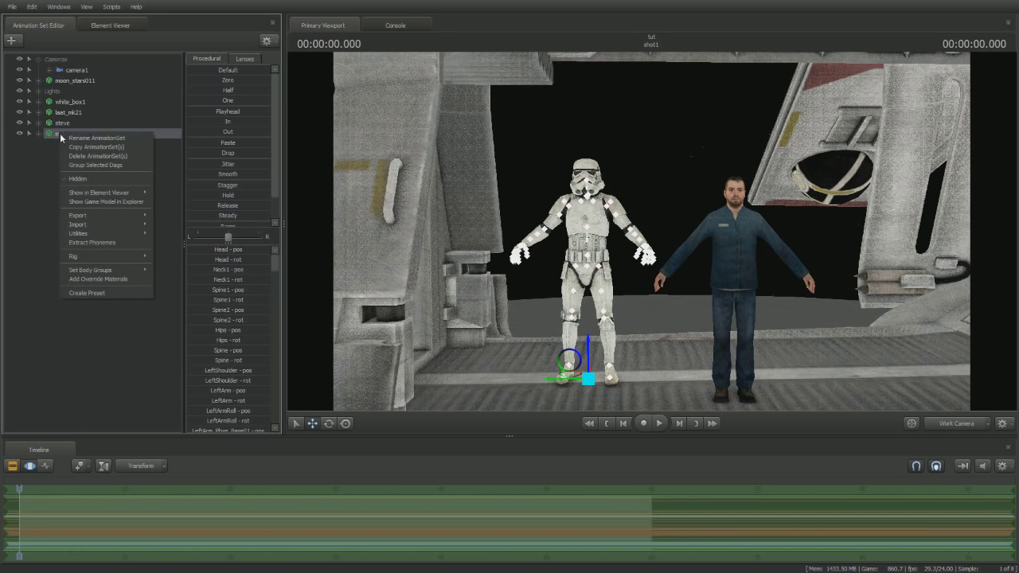
pyautogui.click(71, 144)
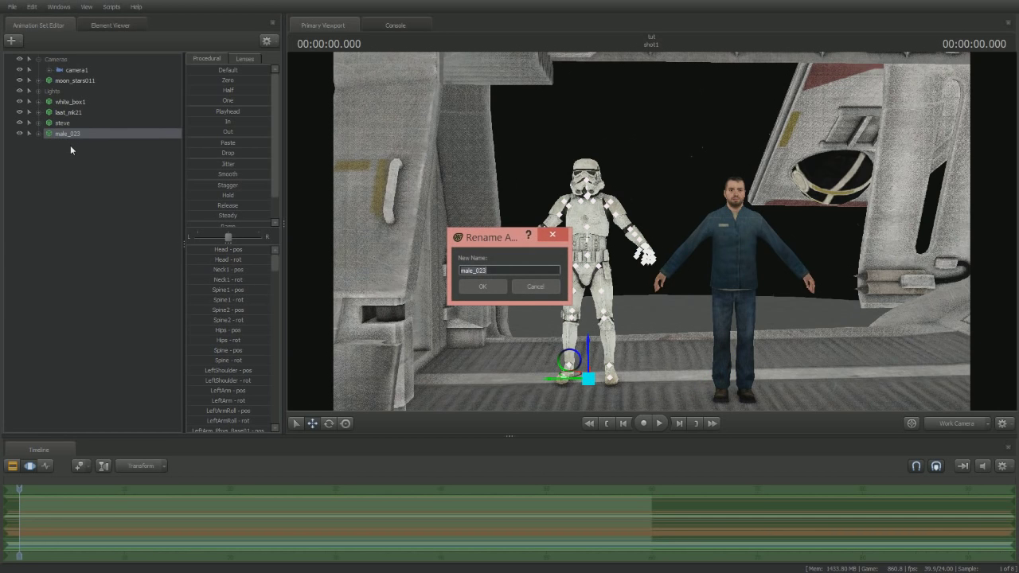
pyautogui.write('steve')
pyautogui.press('Return')
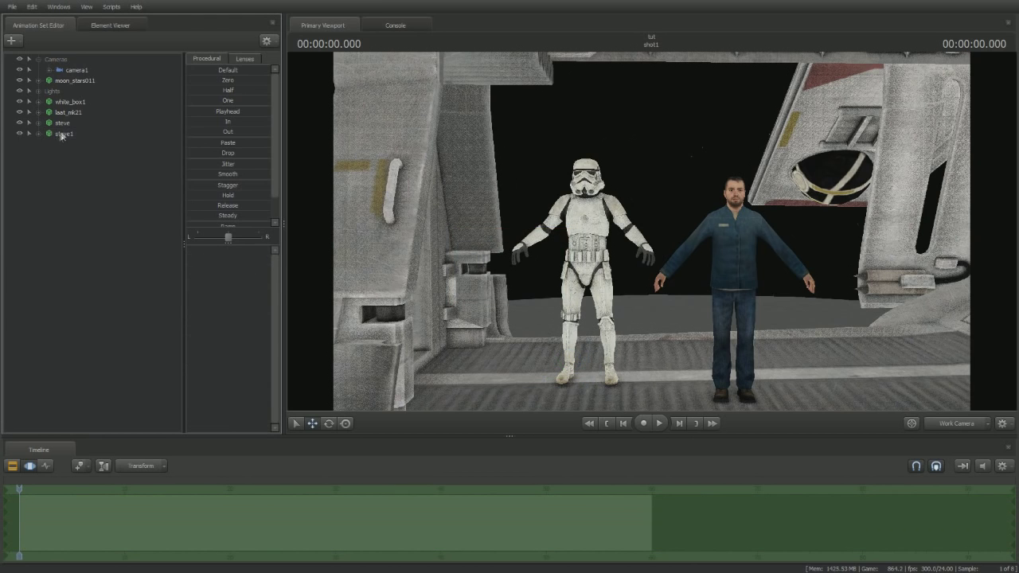
# - Apply the doc_revzin_modified_puppet_gamma rig script to the steve animation set
pyautogui.click(62, 123)
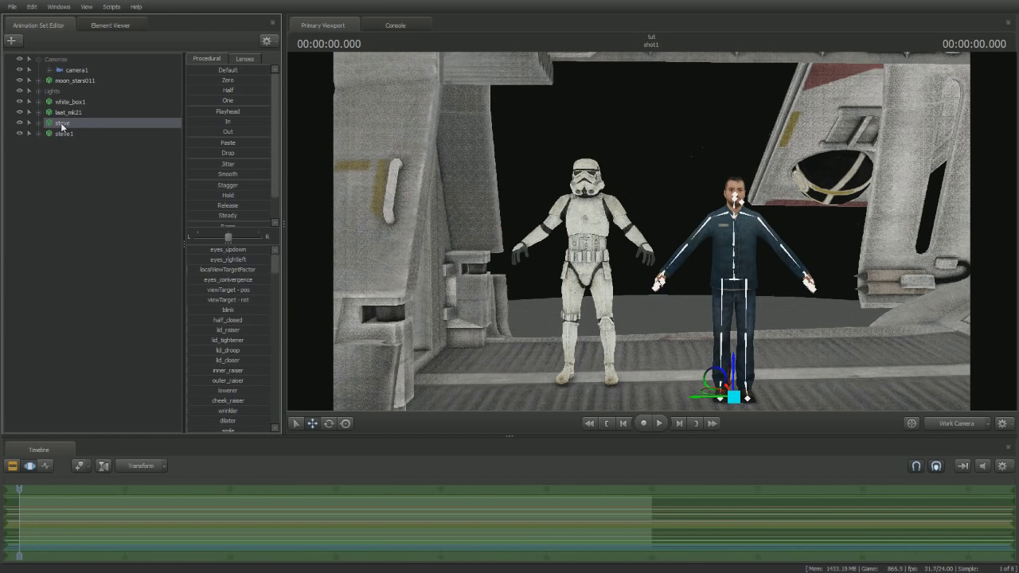
pyautogui.rightClick(62, 125)
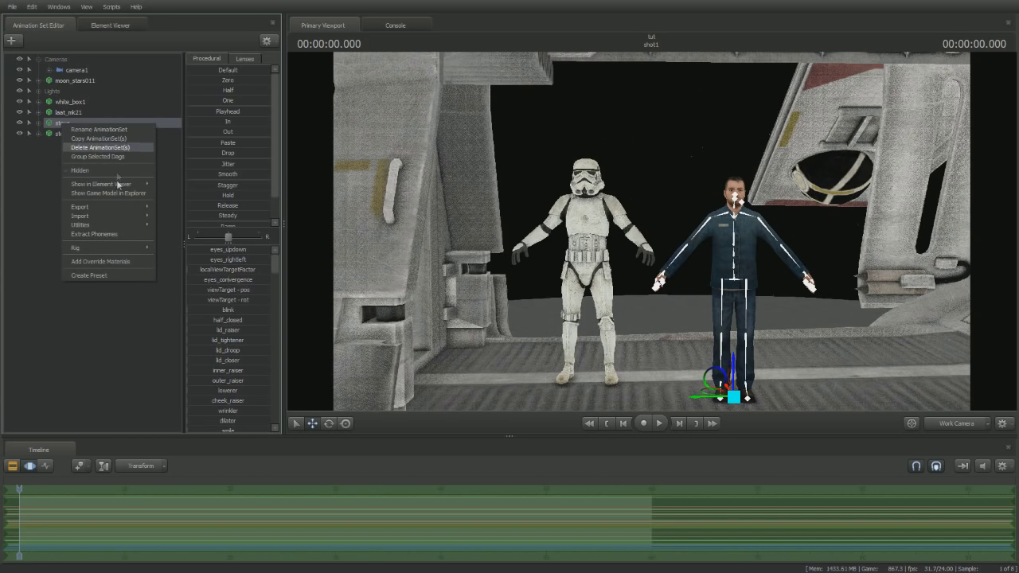
pyautogui.moveTo(121, 251)
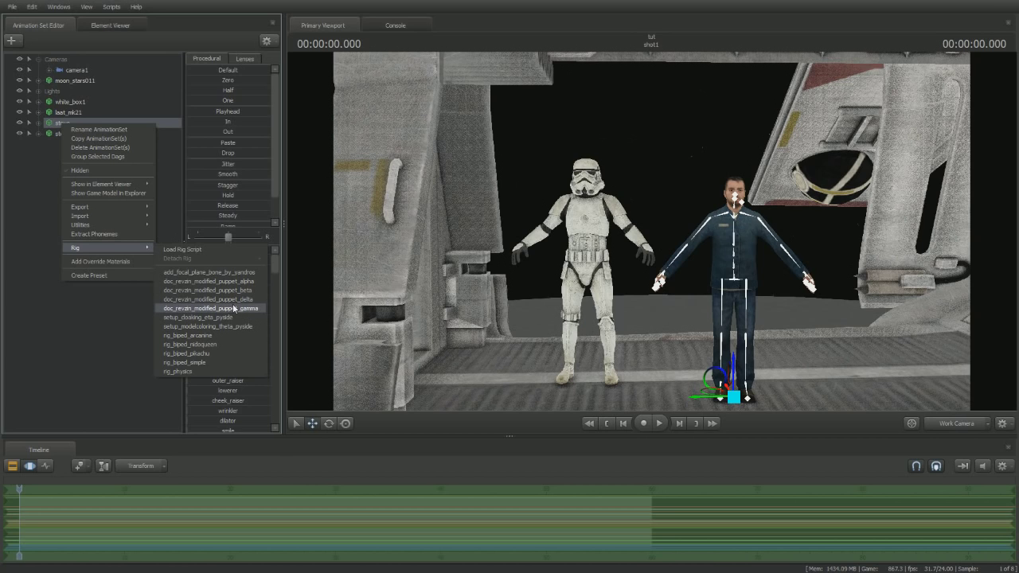
pyautogui.click(229, 309)
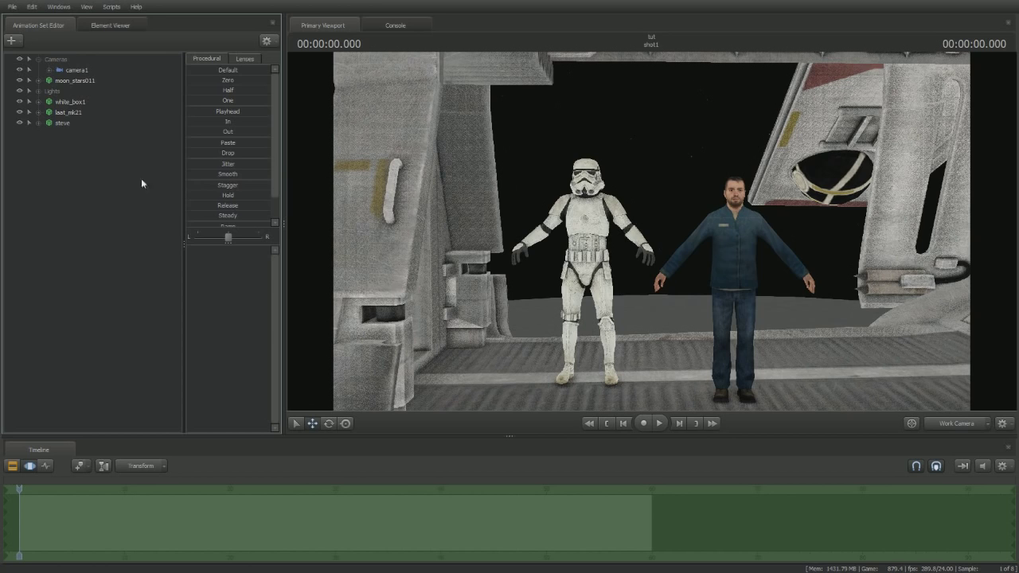
# - Test-rotate the male model's ValveBiped.Bip01_R_UpperArm bone and undo the rotation
pyautogui.press('ctrl')
pyautogui.keyDown('ctrl'); pyautogui.click(591, 230); pyautogui.keyUp('ctrl')
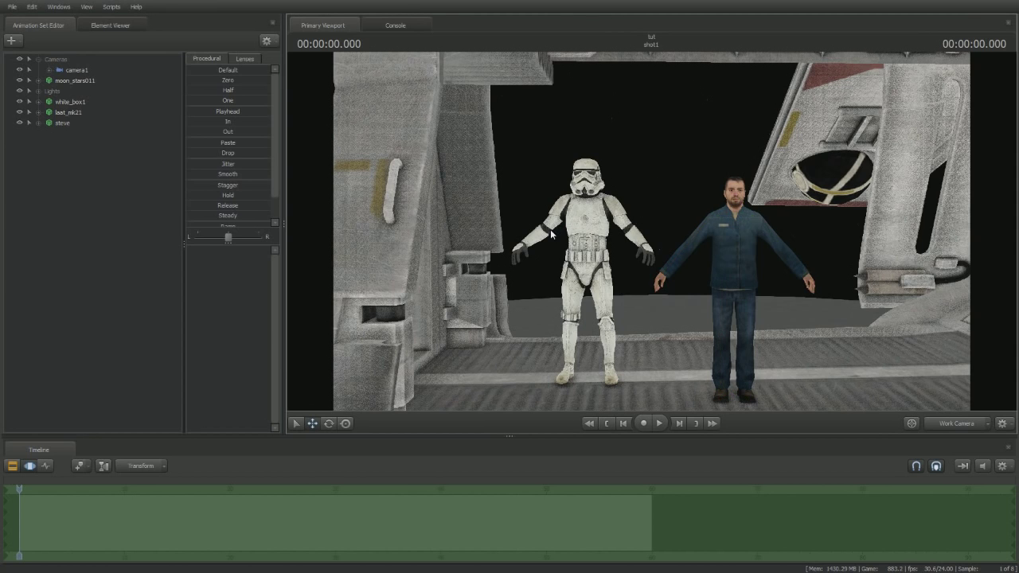
pyautogui.click(696, 236)
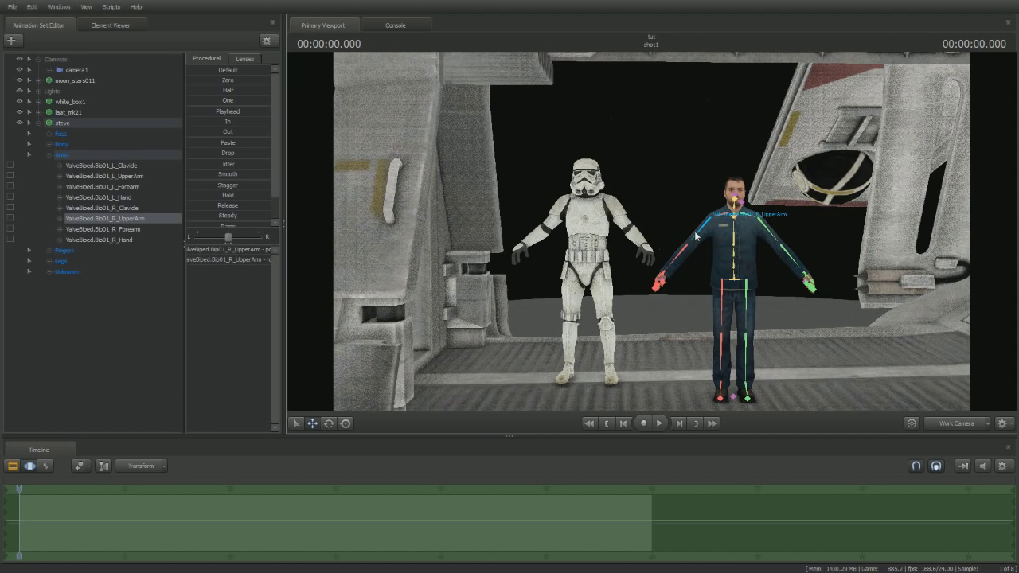
pyautogui.press('e')
pyautogui.moveTo(689, 228)
pyautogui.mouseDown()
pyautogui.moveTo(689, 204)
pyautogui.moveTo(701, 224)
pyautogui.mouseUp()
pyautogui.hotkey('ctrl', 'z')
# - Import the roofwatch1 sequence onto the steve animation set
pyautogui.click(37, 123)
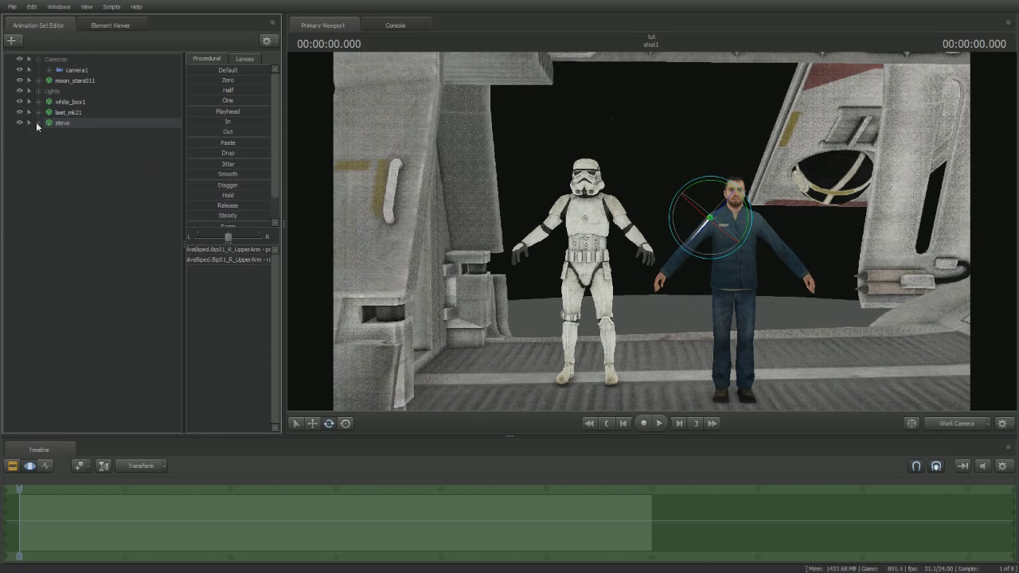
pyautogui.rightClick(61, 124)
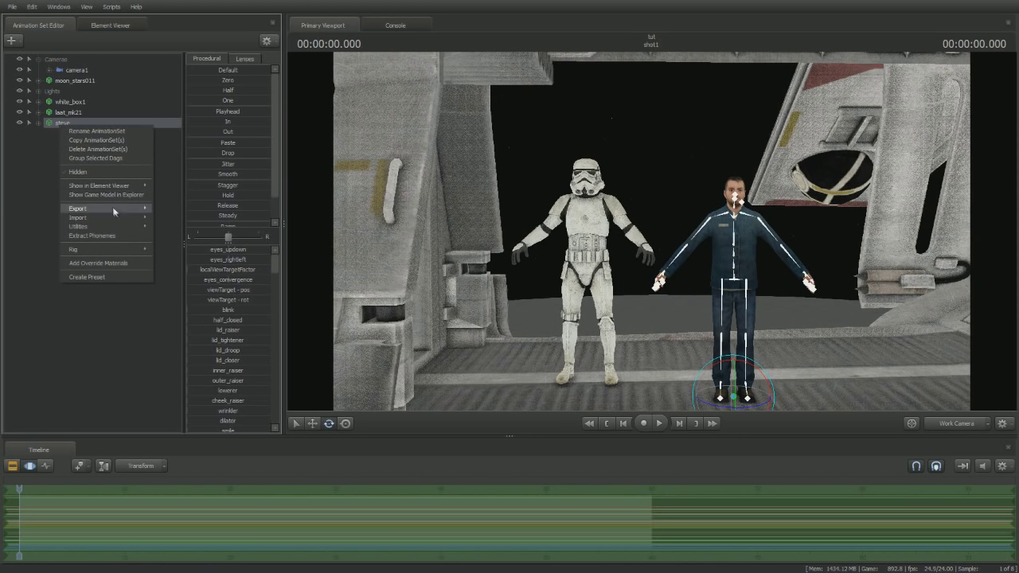
pyautogui.moveTo(123, 216)
pyautogui.click(173, 227)
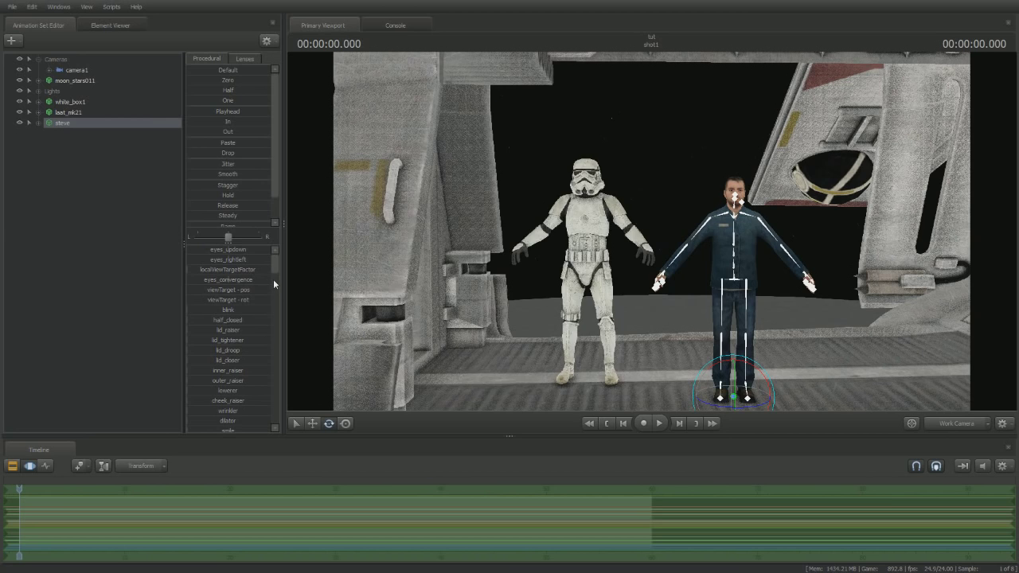
pyautogui.click(454, 300)
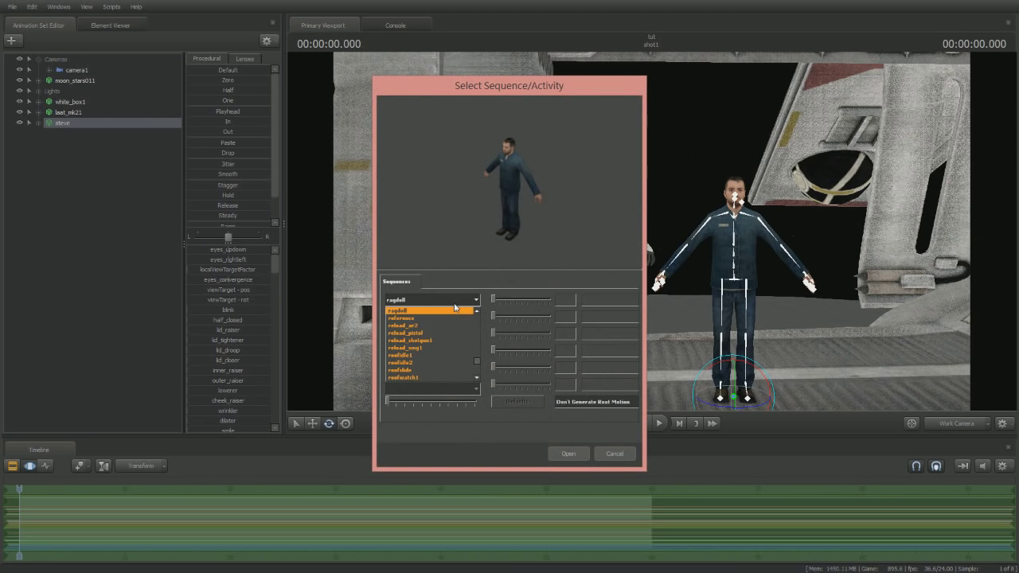
pyautogui.click(434, 347)
pyautogui.click(435, 301)
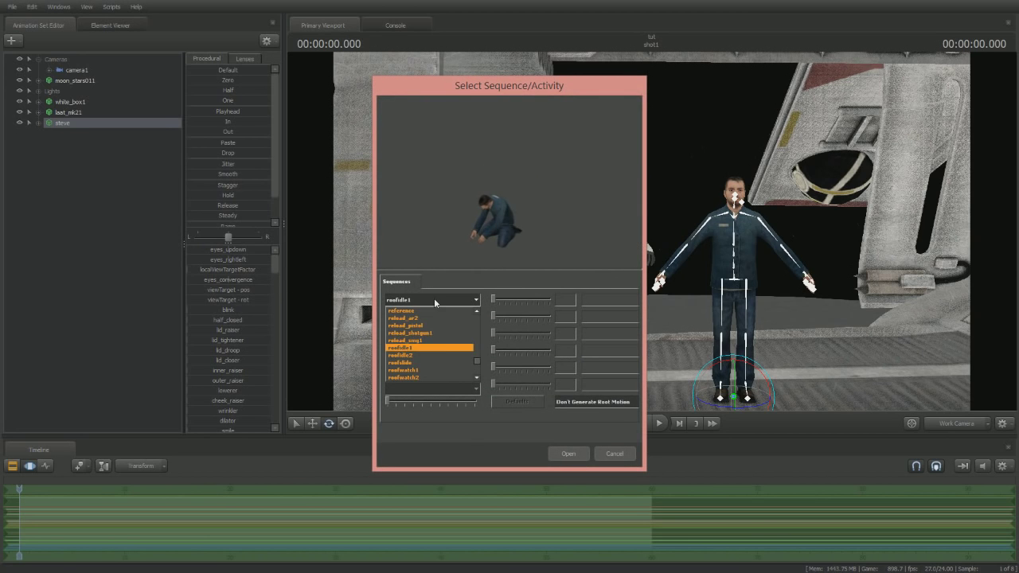
pyautogui.scroll(-1, 419, 350)
pyautogui.click(419, 356)
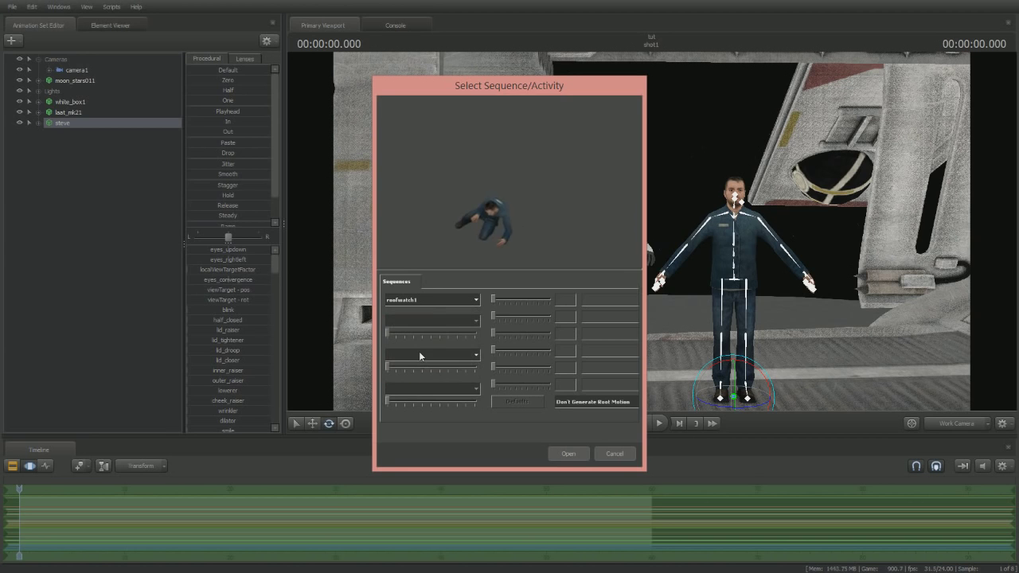
pyautogui.click(565, 452)
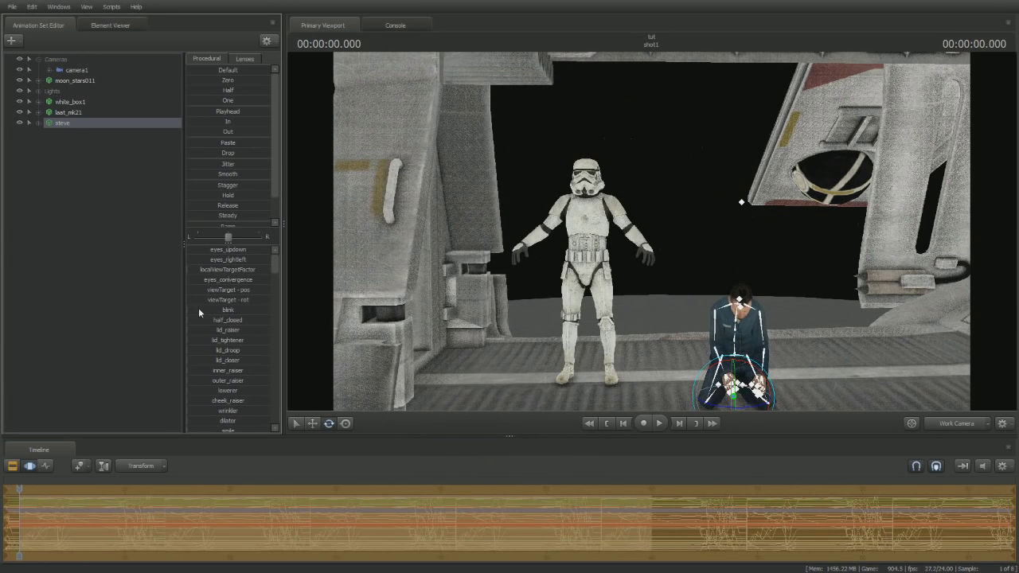
# - Undo the sequence import and the gamma puppet rig on steve
pyautogui.hotkey('ctrl', 'z')
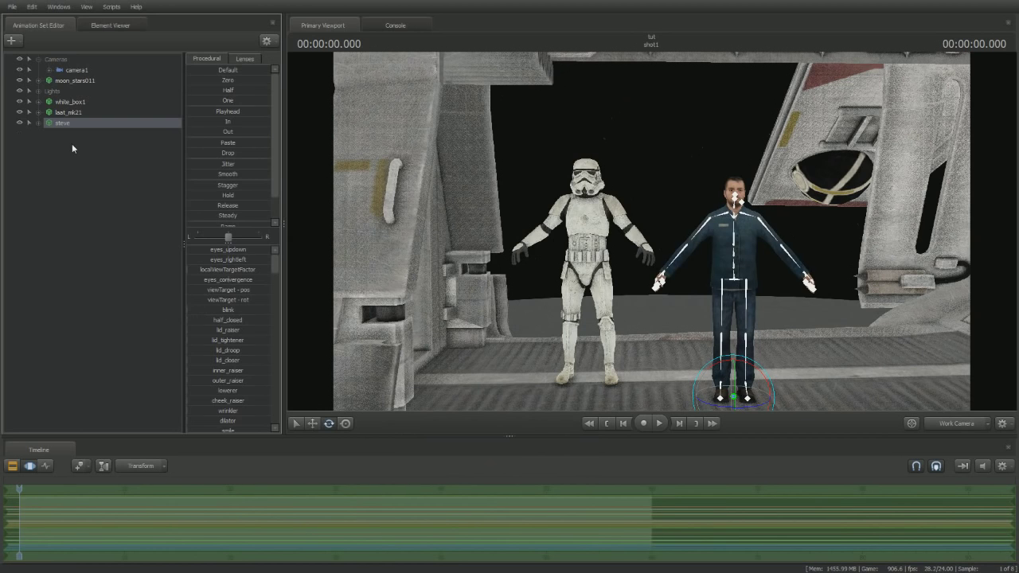
pyautogui.hotkey('ctrl', 'z')
# - Apply the doc_revzin_modified_puppet_delta rig script to the steve animation set
pyautogui.rightClick(58, 126)
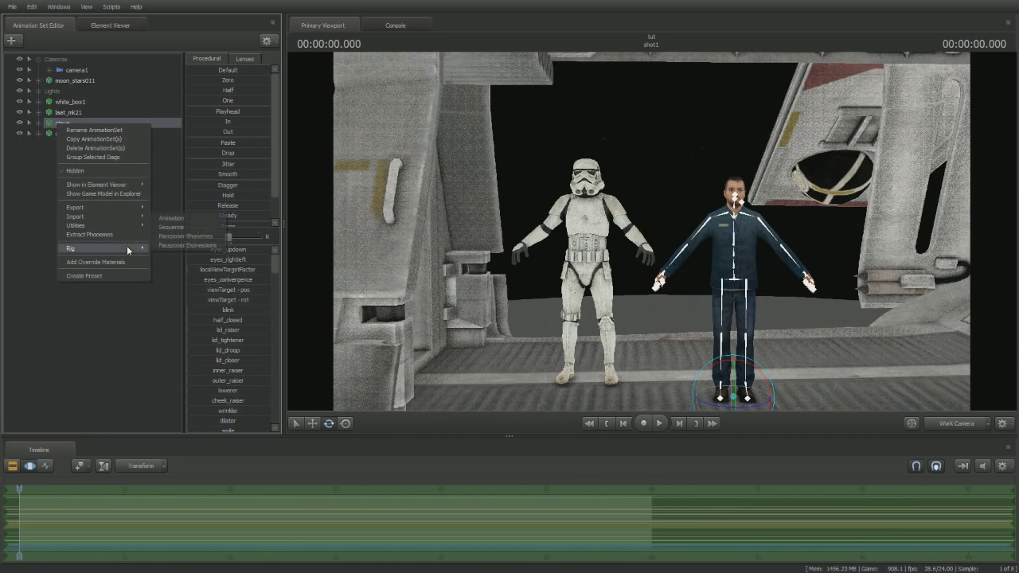
pyautogui.moveTo(132, 248)
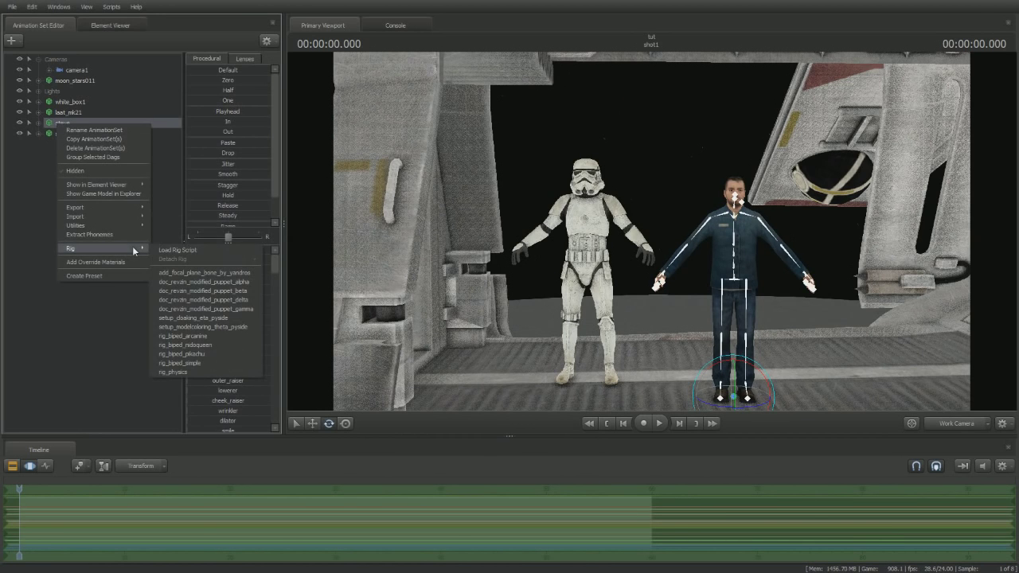
pyautogui.click(230, 301)
# - Test-move the whole steve model sideways along the deck and undo the change
pyautogui.click(57, 124)
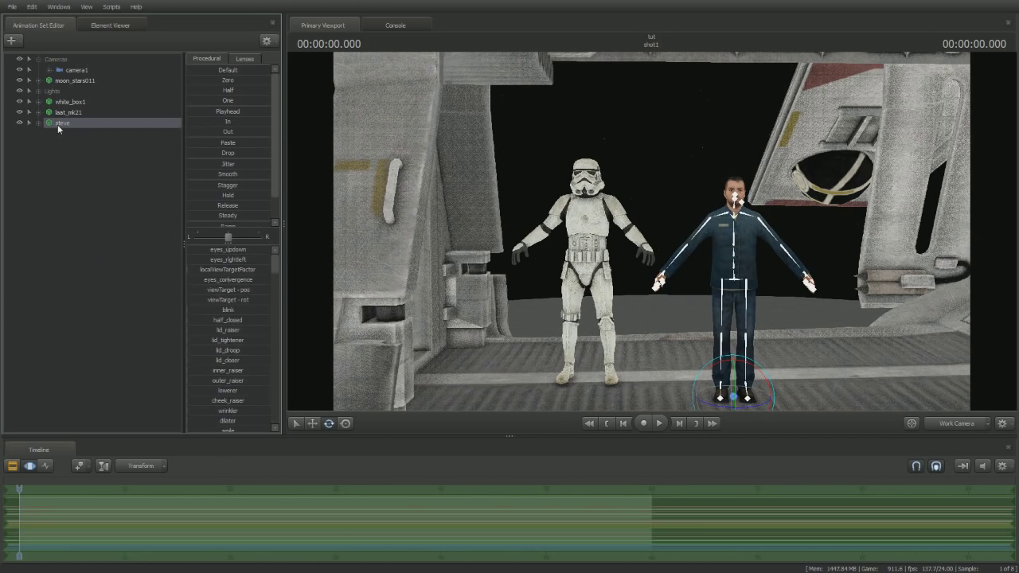
pyautogui.moveTo(707, 398); pyautogui.dragTo(738, 398)
pyautogui.hotkey('ctrl', 'z')
pyautogui.press('w')
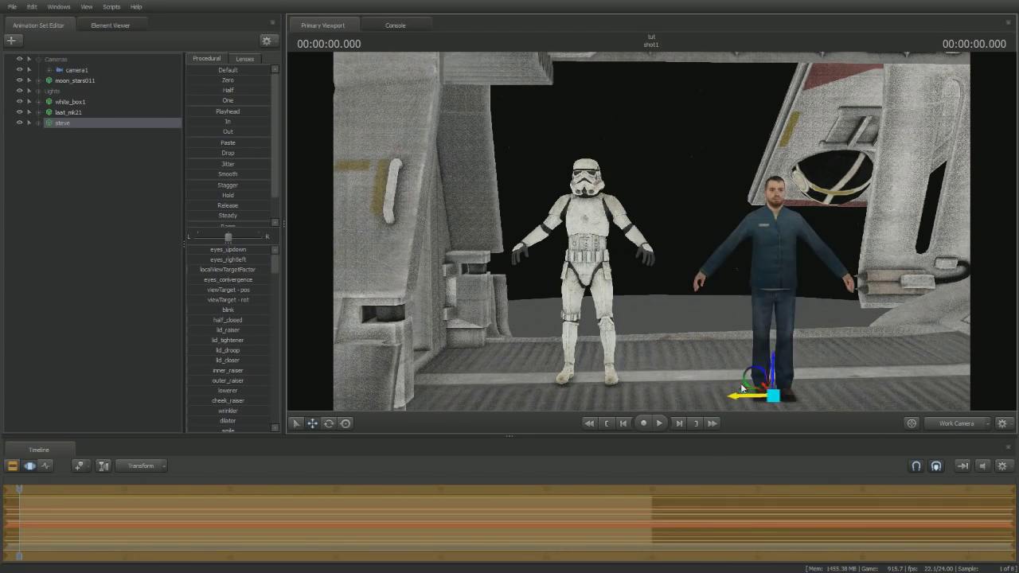
pyautogui.hotkey('ctrl', 'z')
# - Select the male model's ValveBiped.Bip01_Spine1 bone with the Rotate tool
pyautogui.click(734, 258)
pyautogui.press('e')
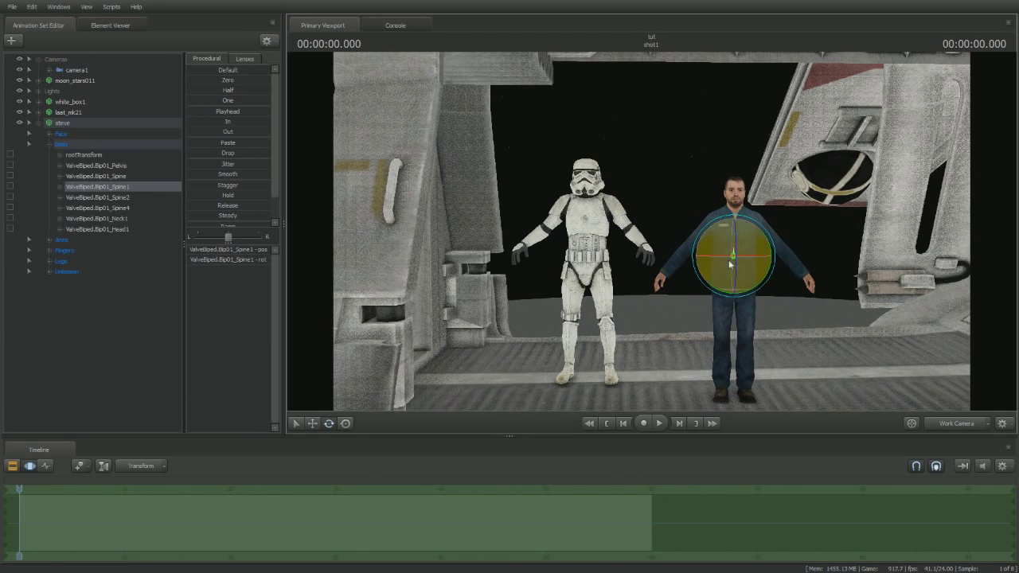
pyautogui.click(536, 309)
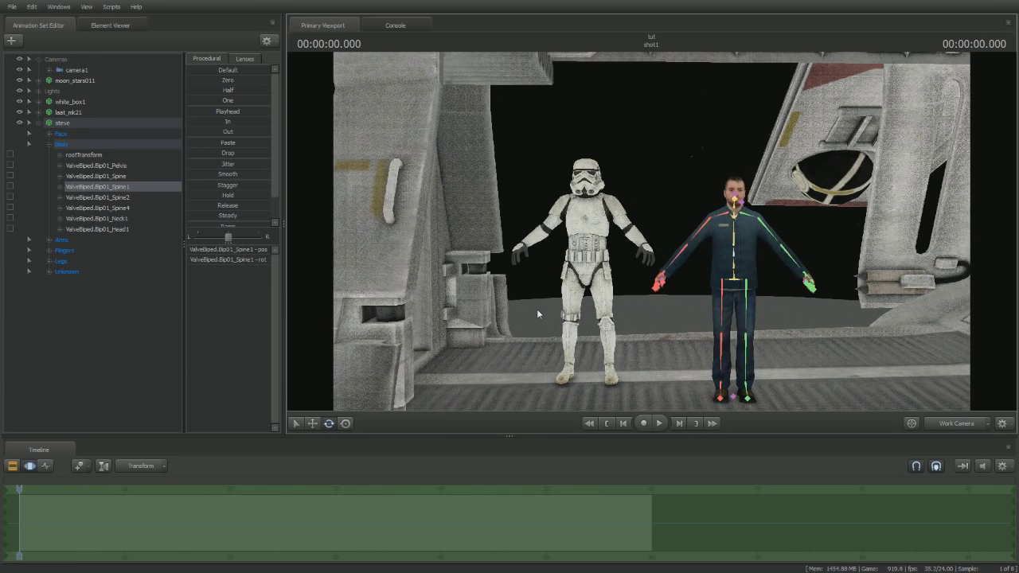
# - Apply the doc_revzin_modified_puppet_beta rig script to the steve animation set
pyautogui.click(30, 124)
pyautogui.click(61, 122)
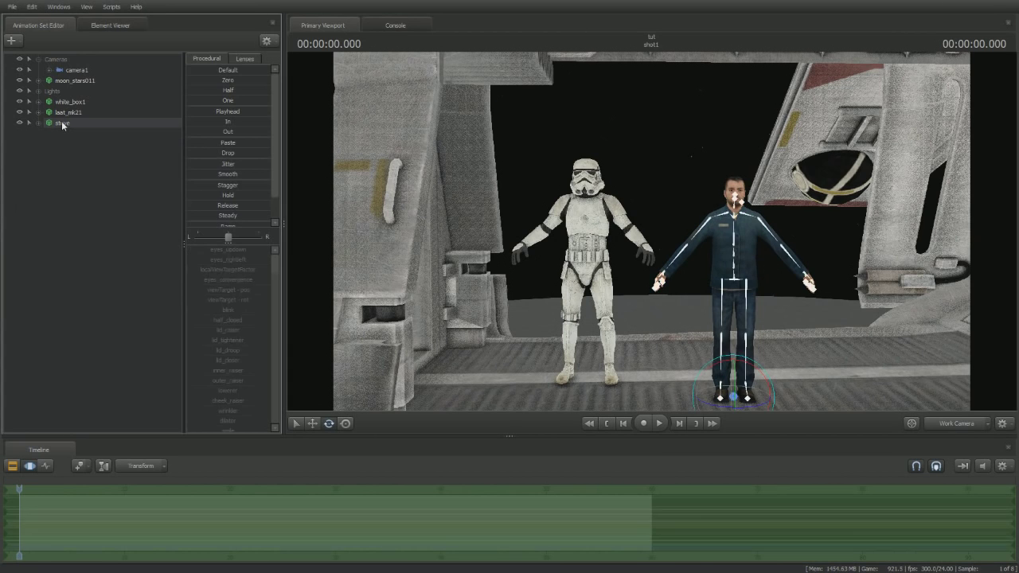
pyautogui.rightClick(62, 122)
pyautogui.moveTo(131, 251)
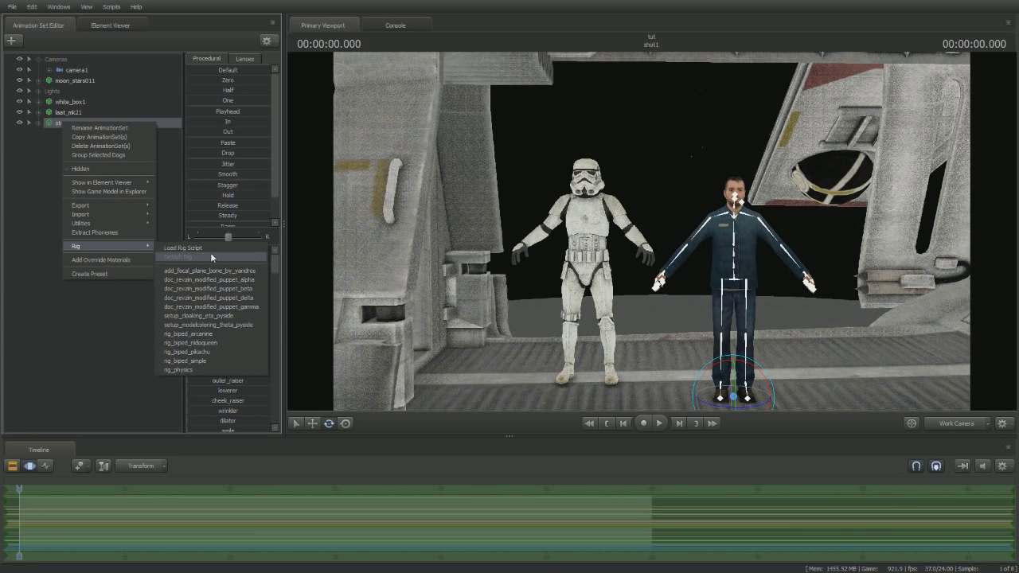
pyautogui.click(51, 214)
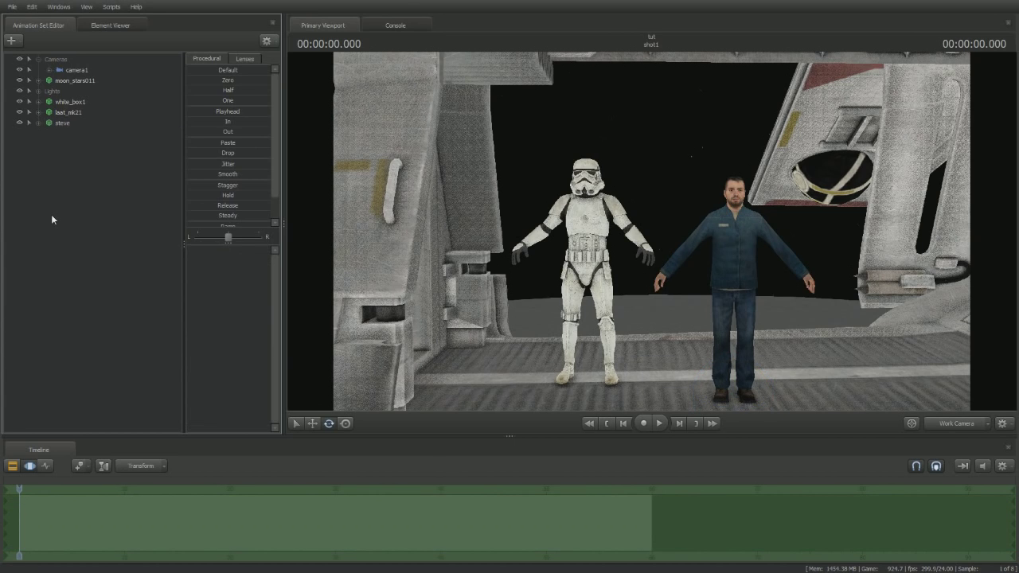
pyautogui.click(59, 123)
pyautogui.rightClick(58, 123)
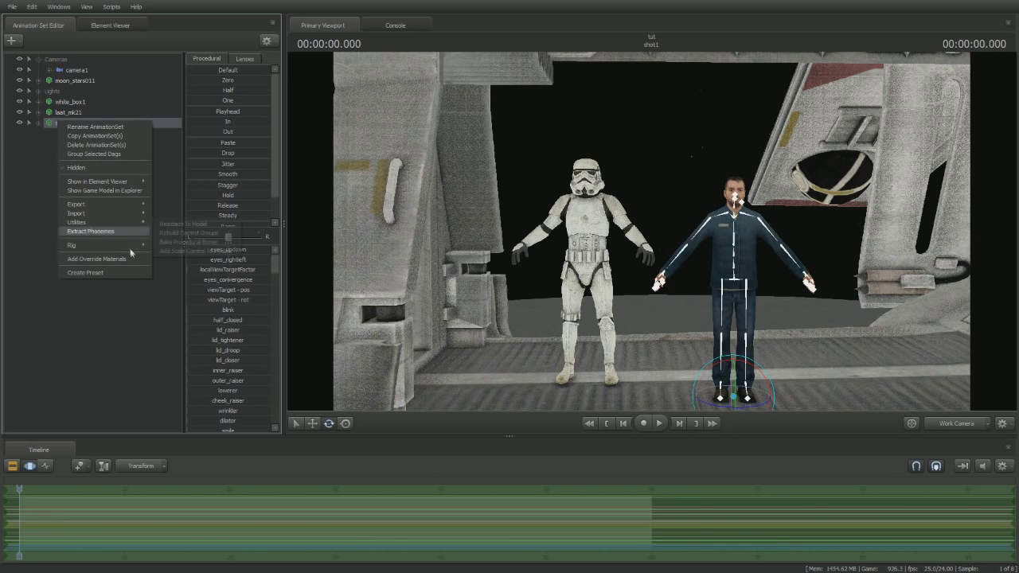
pyautogui.moveTo(119, 245)
pyautogui.click(241, 286)
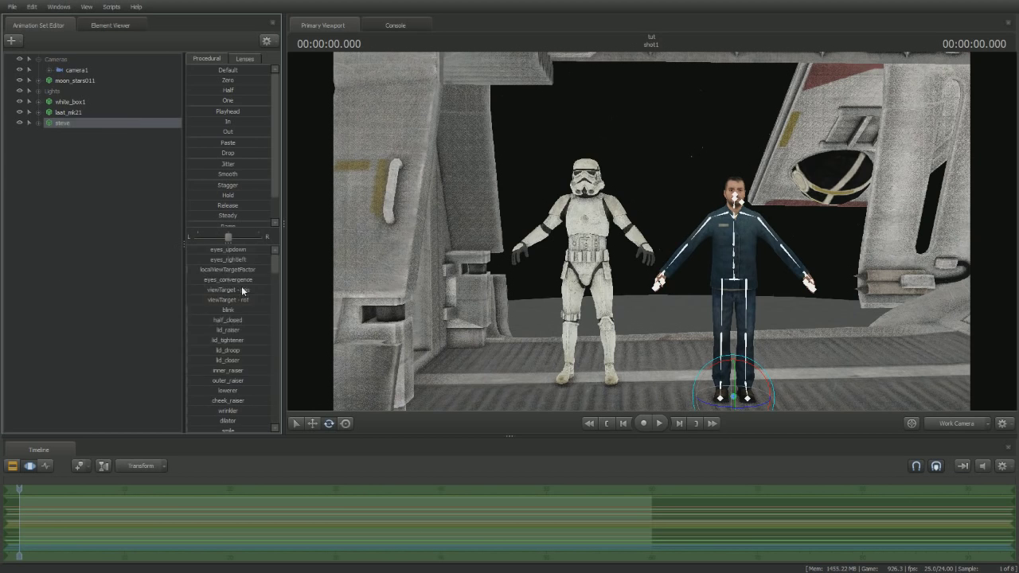
# - Test-rotate the whole steve animation set around its base and undo the rotation
pyautogui.click(78, 152)
pyautogui.click(66, 121)
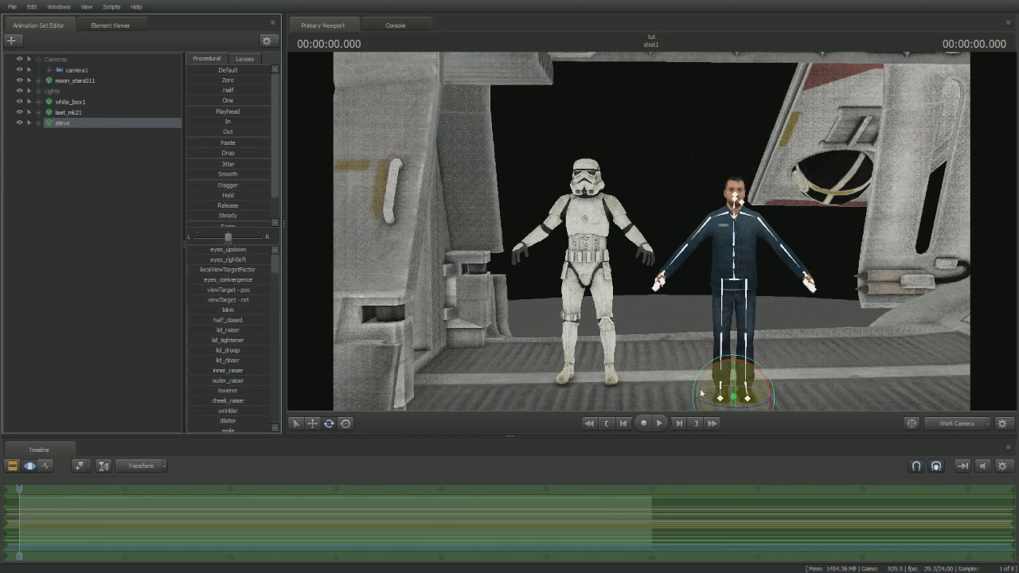
pyautogui.moveTo(700, 390); pyautogui.dragTo(713, 374)
pyautogui.hotkey('ctrl', 'z')
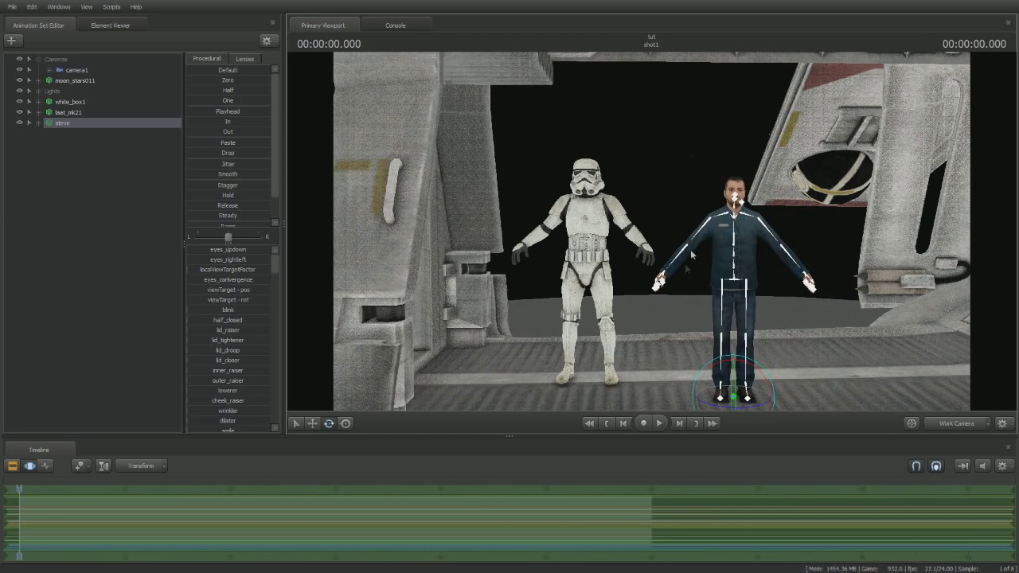
# - Test-rotate the male model's ValveBiped.Bip01_R_UpperArm bone and undo the rotation
pyautogui.click(693, 253)
pyautogui.moveTo(696, 201); pyautogui.dragTo(694, 205)
pyautogui.hotkey('ctrl', 'z')
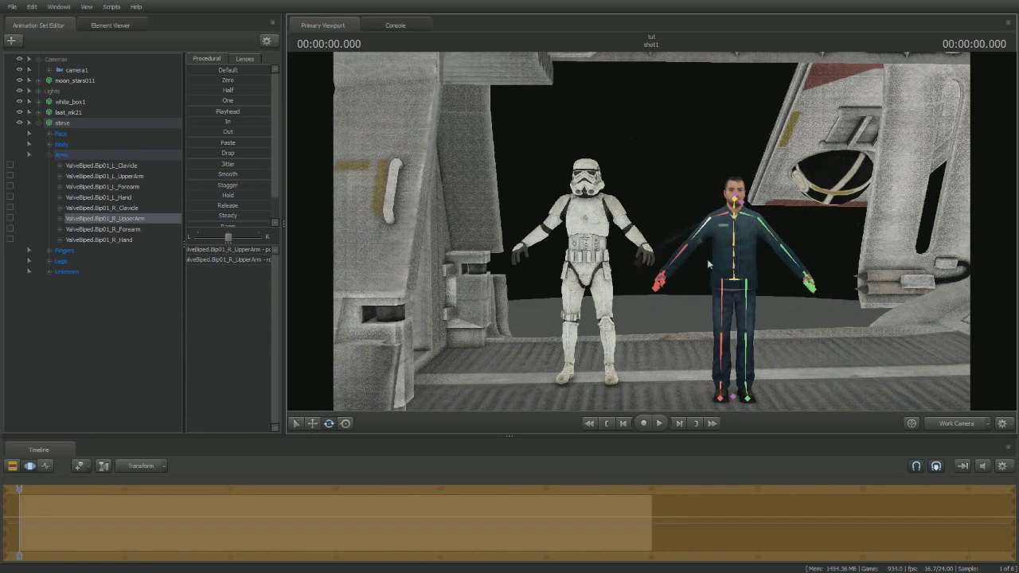
# - Test-rotate the male model's rootTransform and ValveBiped.Bip01_Pelvis controls, undoing each rotation
pyautogui.keyDown('ctrl'); pyautogui.click(733, 395); pyautogui.keyUp('ctrl')
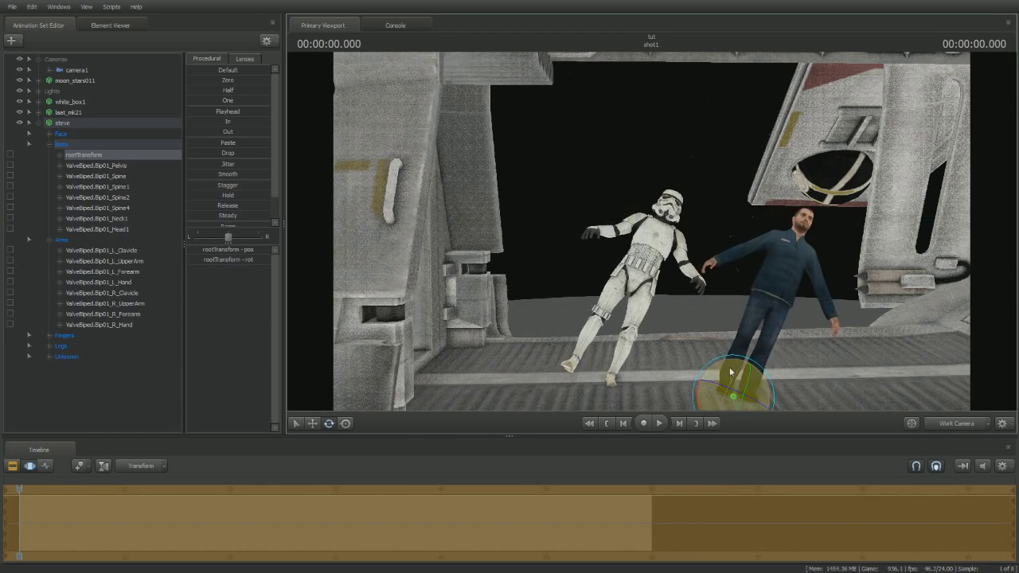
pyautogui.click(740, 286)
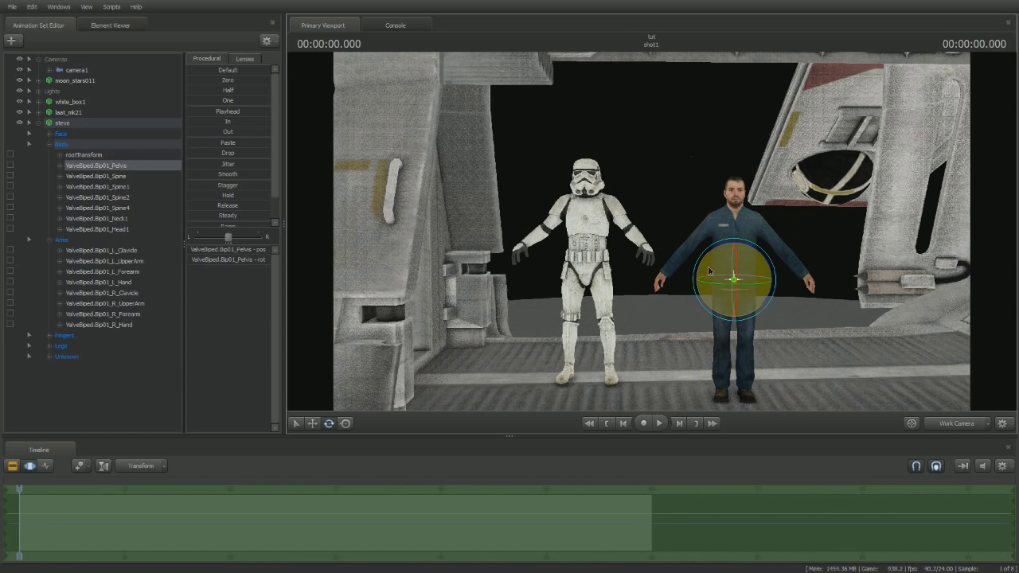
pyautogui.moveTo(742, 284)
pyautogui.mouseDown()
pyautogui.moveTo(726, 264)
pyautogui.moveTo(731, 271)
pyautogui.mouseUp()
pyautogui.hotkey('ctrl', 'z')
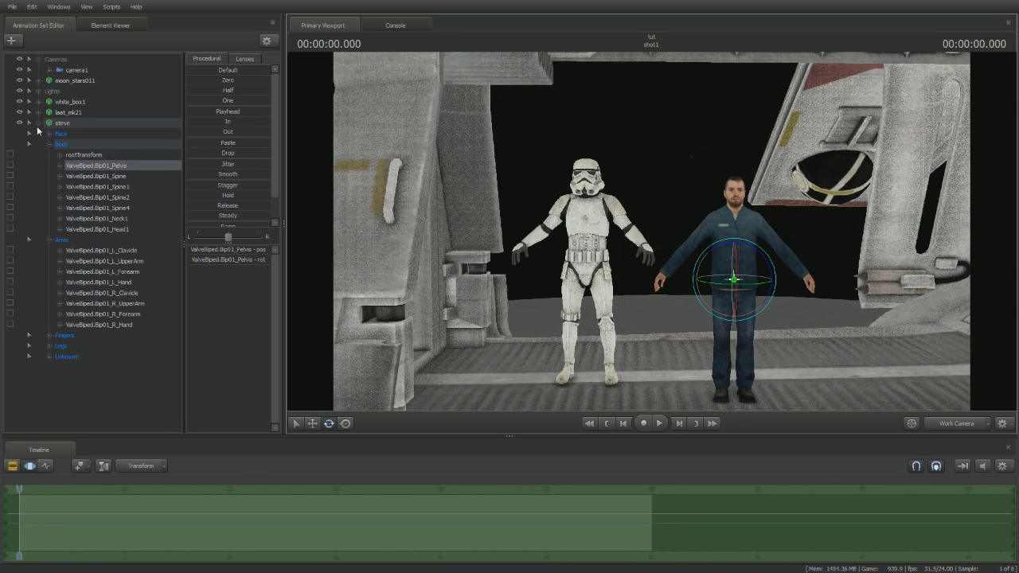
# - Test-rotate and move the whole steve animation set, and undo these tests along with the beta puppet rig
pyautogui.click(38, 124)
pyautogui.click(45, 166)
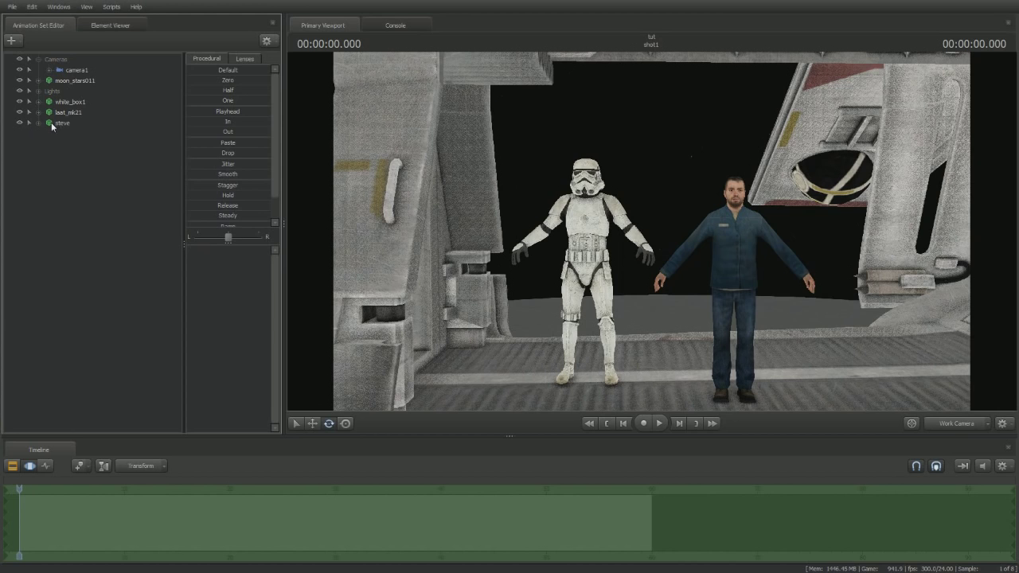
pyautogui.click(51, 122)
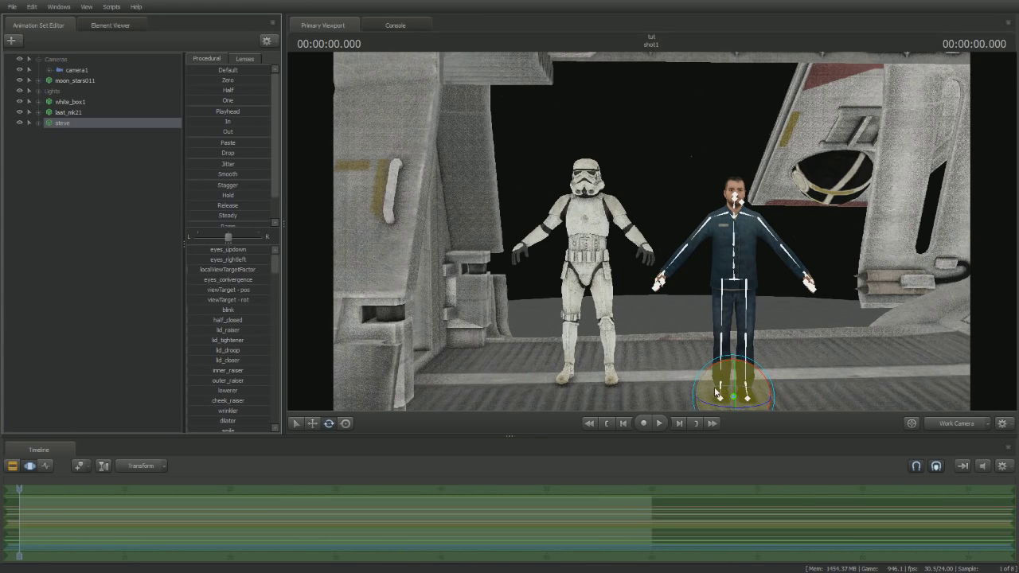
pyautogui.moveTo(715, 390)
pyautogui.mouseDown()
pyautogui.moveTo(729, 386)
pyautogui.moveTo(714, 259)
pyautogui.moveTo(715, 375)
pyautogui.moveTo(700, 391)
pyautogui.moveTo(715, 382)
pyautogui.mouseUp()
pyautogui.press('w')
pyautogui.press('e')
pyautogui.hotkey('ctrl', 'z')
pyautogui.hotkey('ctrl', 'z')
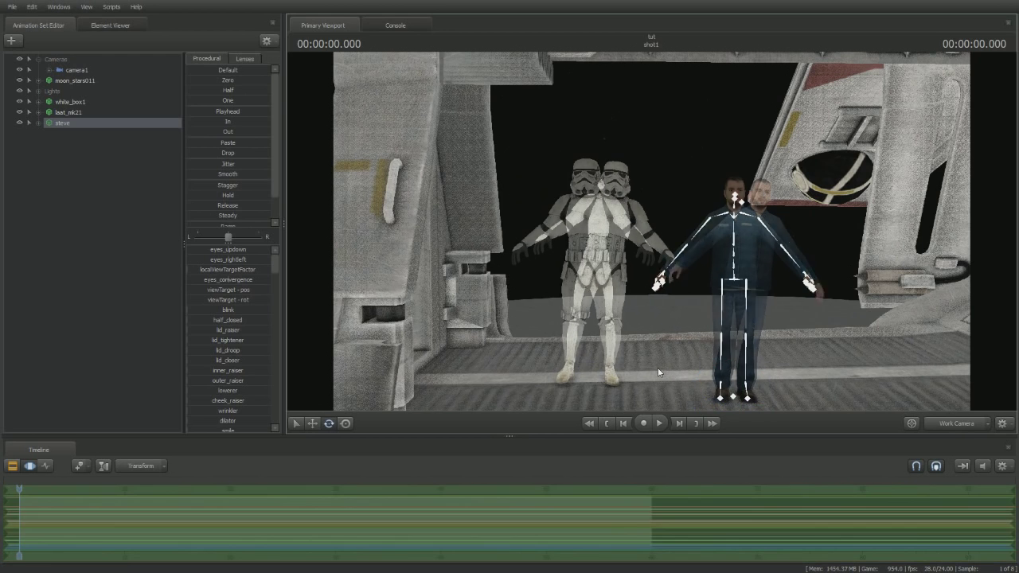
pyautogui.hotkey('ctrl', 'z')
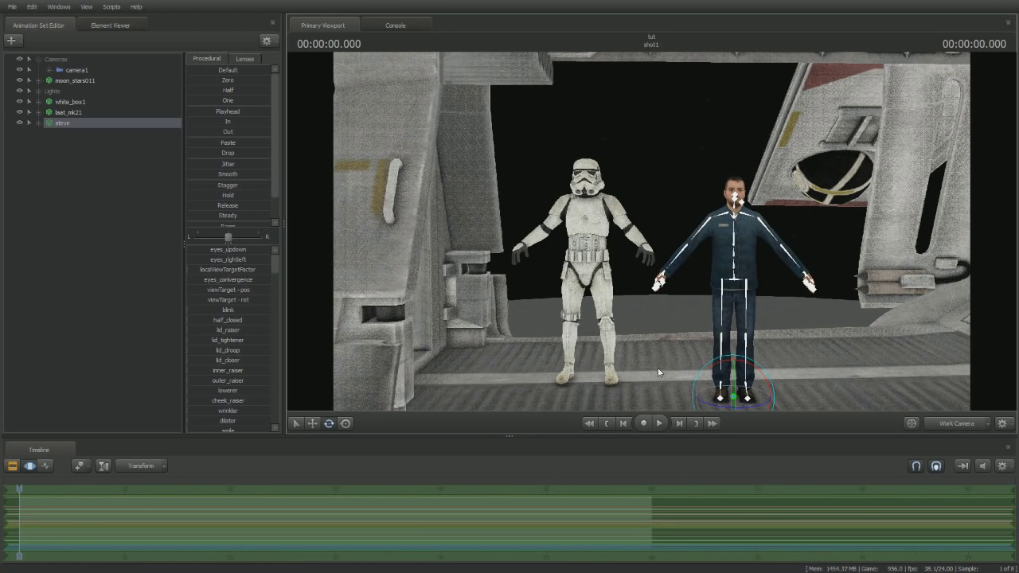
pyautogui.click(603, 225)
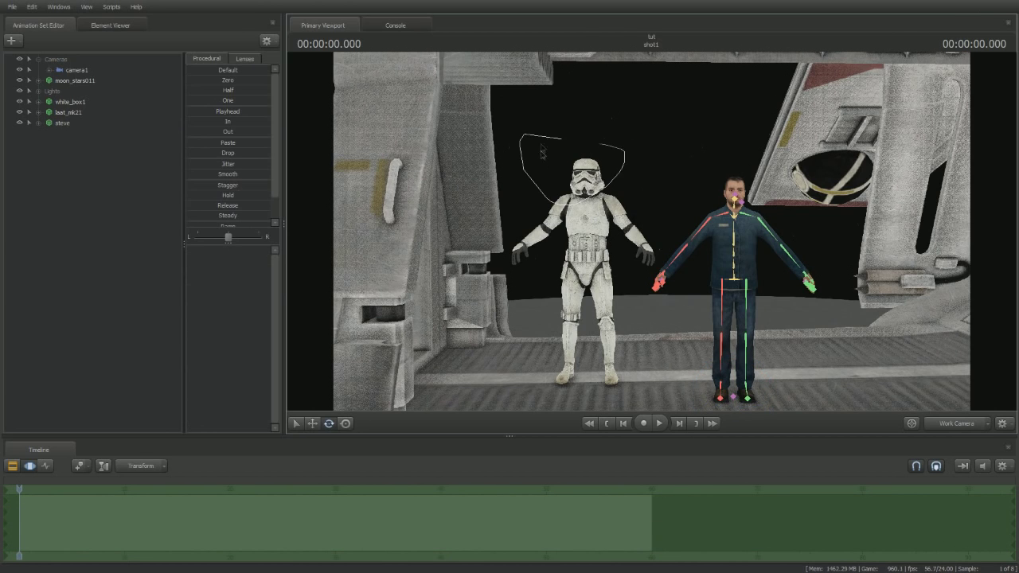
# - Create an animation set for a new model using player\hwm\heavy.mdl, filtering the model list by "heavy"
pyautogui.rightClick(62, 168)
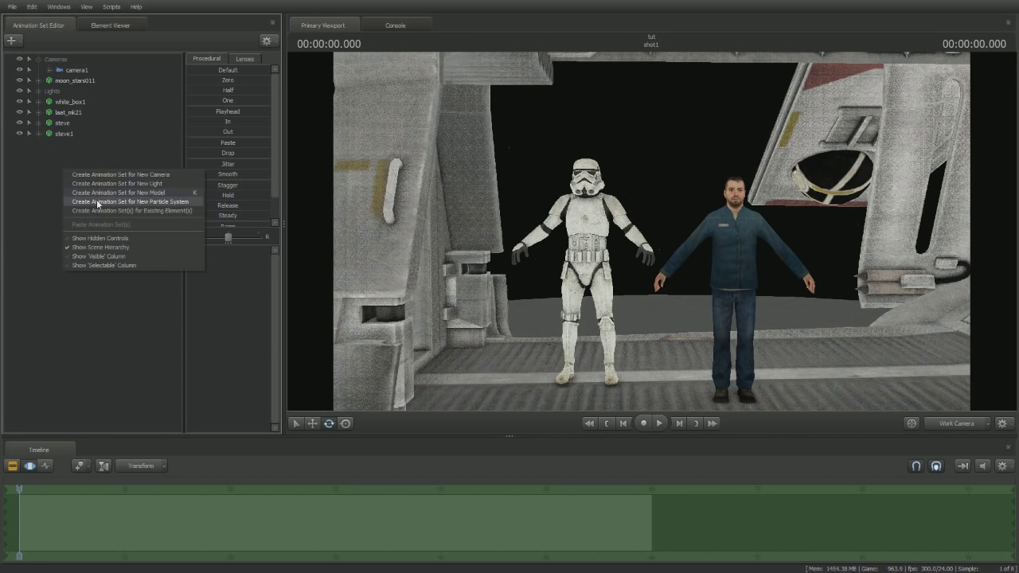
pyautogui.click(97, 193)
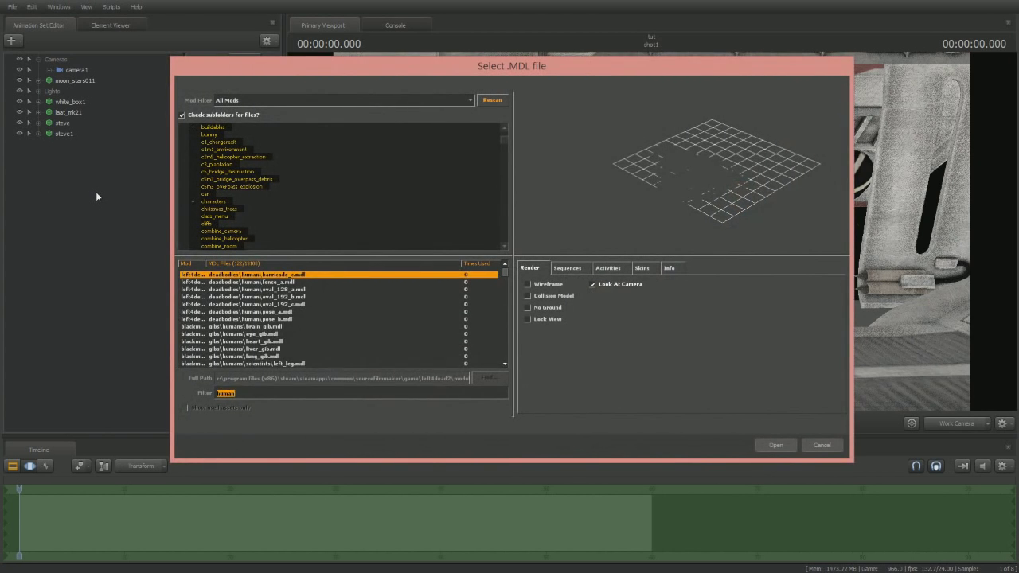
pyautogui.write('heavy')
pyautogui.scroll(15, 299, 315)
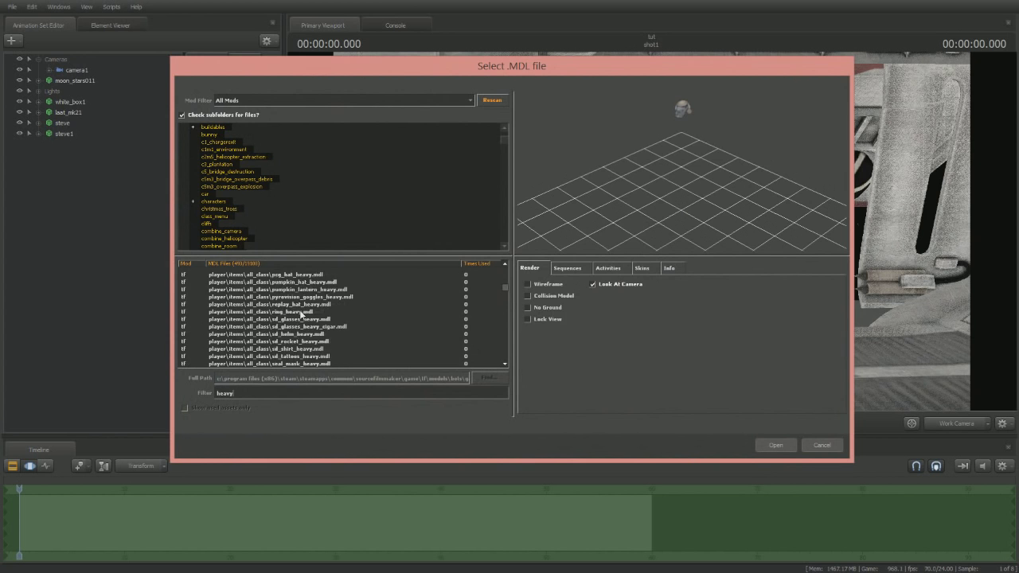
pyautogui.click(262, 334)
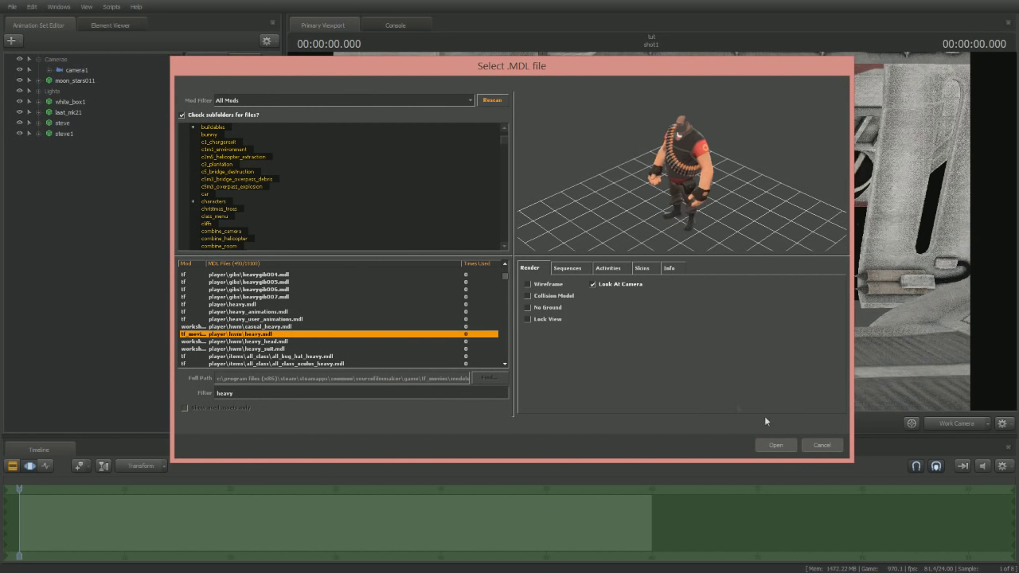
pyautogui.click(789, 446)
# - Move the heavy1 model onto the deck beside the male model, in line with the stormtrooper
pyautogui.click(64, 144)
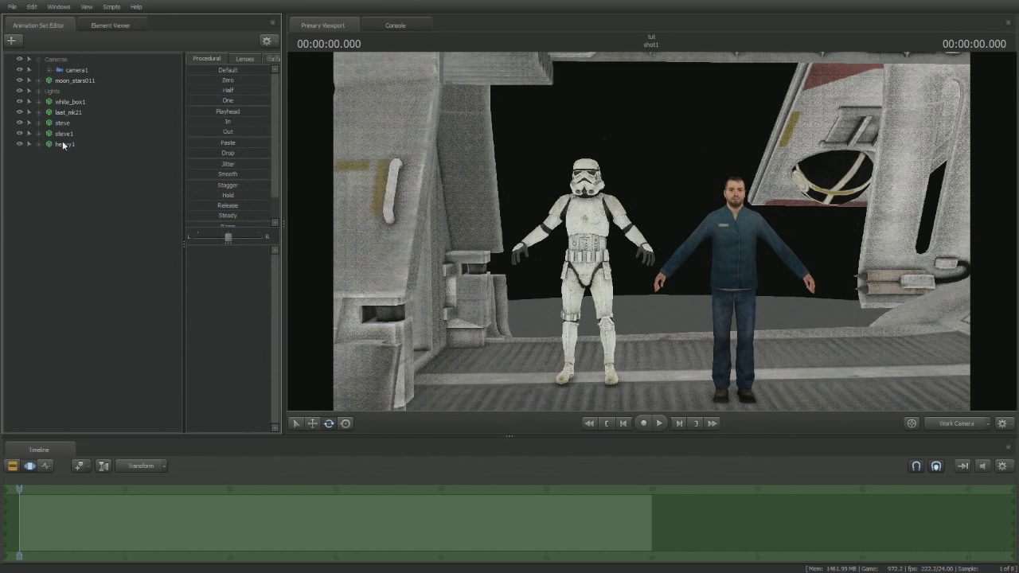
pyautogui.press('s')
pyautogui.moveTo(535, 183); pyautogui.dragTo(660, 100)
pyautogui.press('w')
pyautogui.press('f')
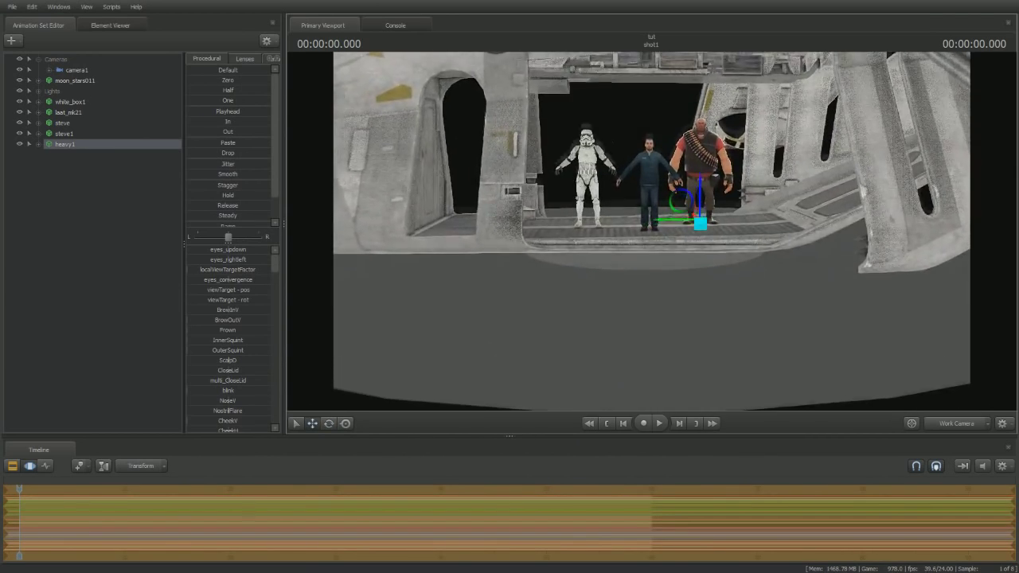
pyautogui.press('w')
pyautogui.moveTo(651, 232); pyautogui.dragTo(672, 163)
pyautogui.press('Return')
# - Rename the heavy1 animation set as steve2
pyautogui.rightClick(62, 145)
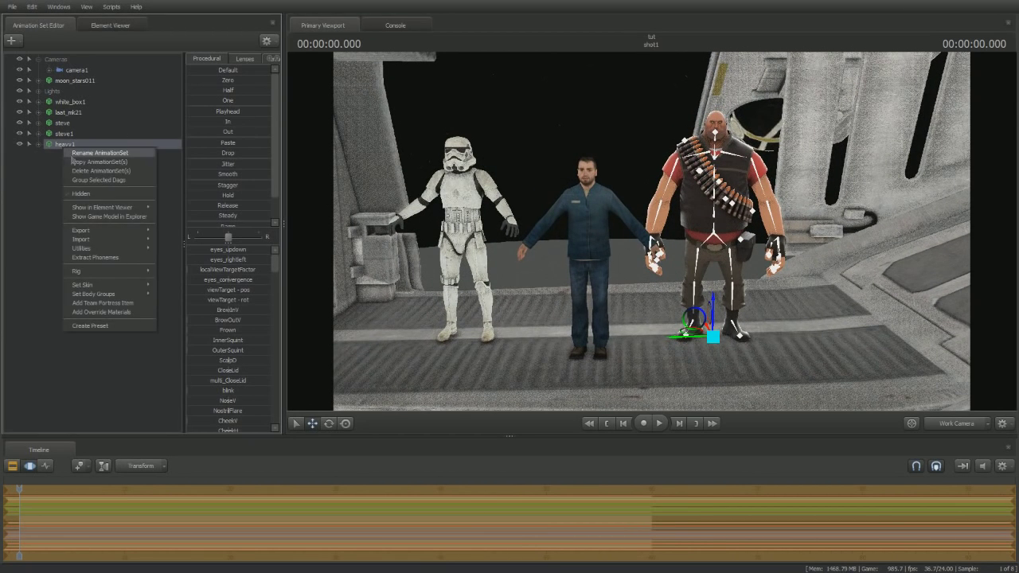
pyautogui.click(70, 157)
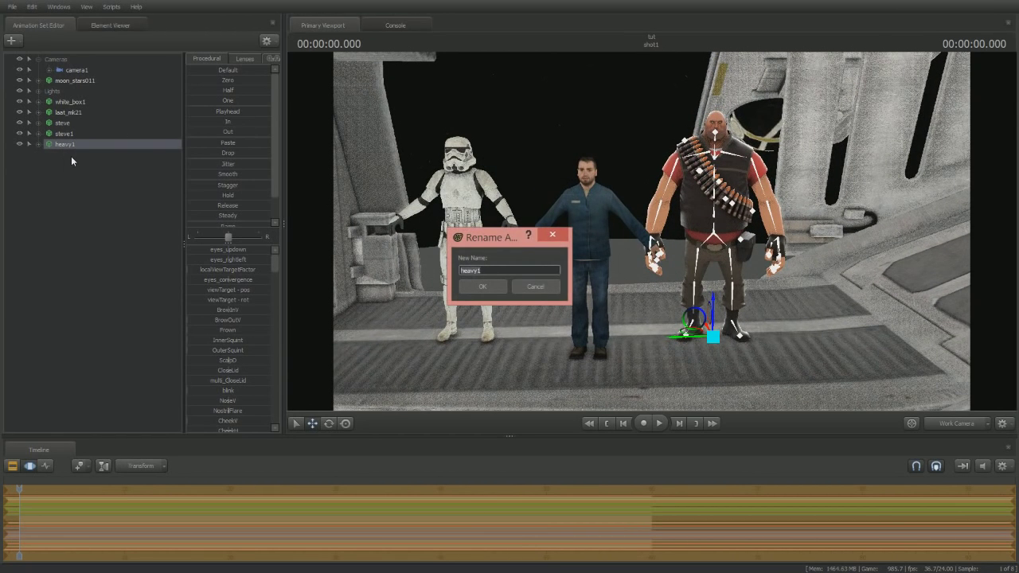
pyautogui.write('steve2')
pyautogui.press('Return')
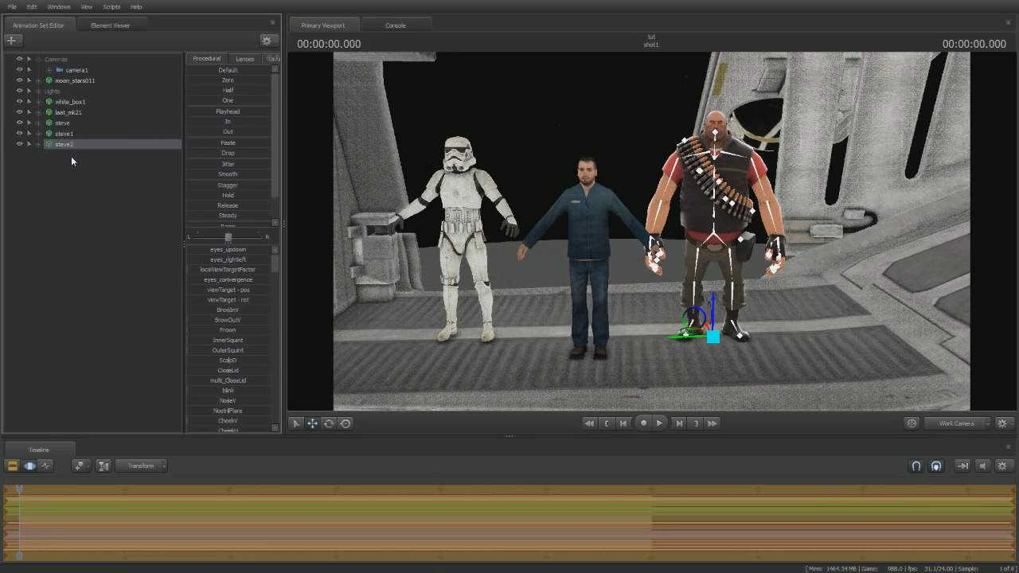
# - Select the steve, steve1 and steve2 animation sets one by one to check which model each controls
pyautogui.click(61, 123)
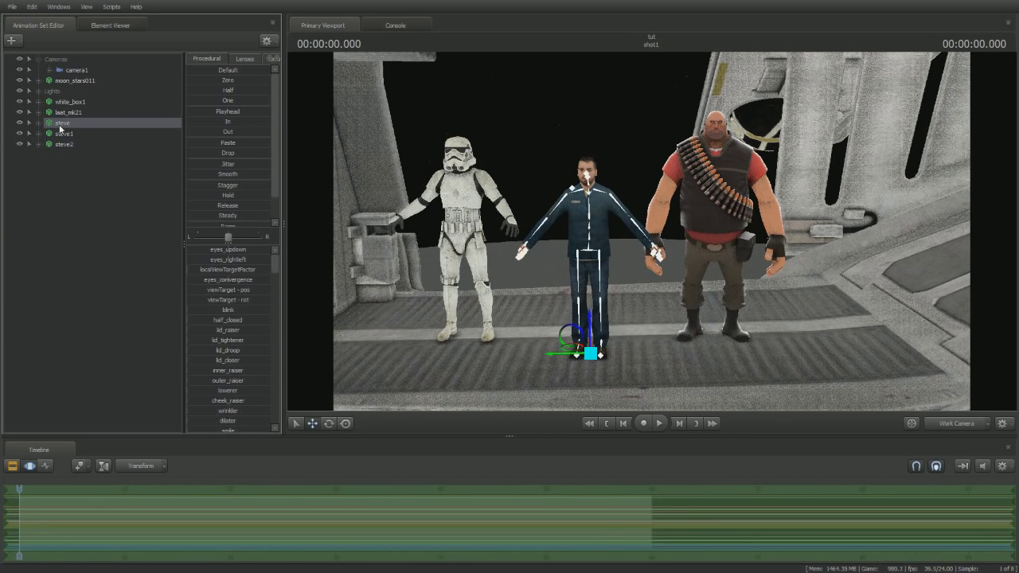
pyautogui.click(60, 135)
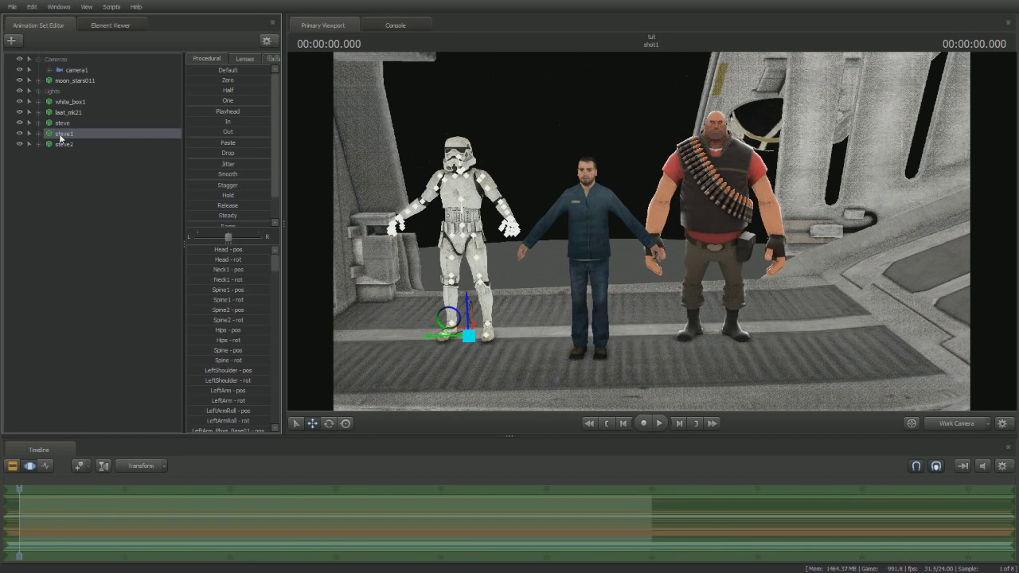
pyautogui.click(62, 145)
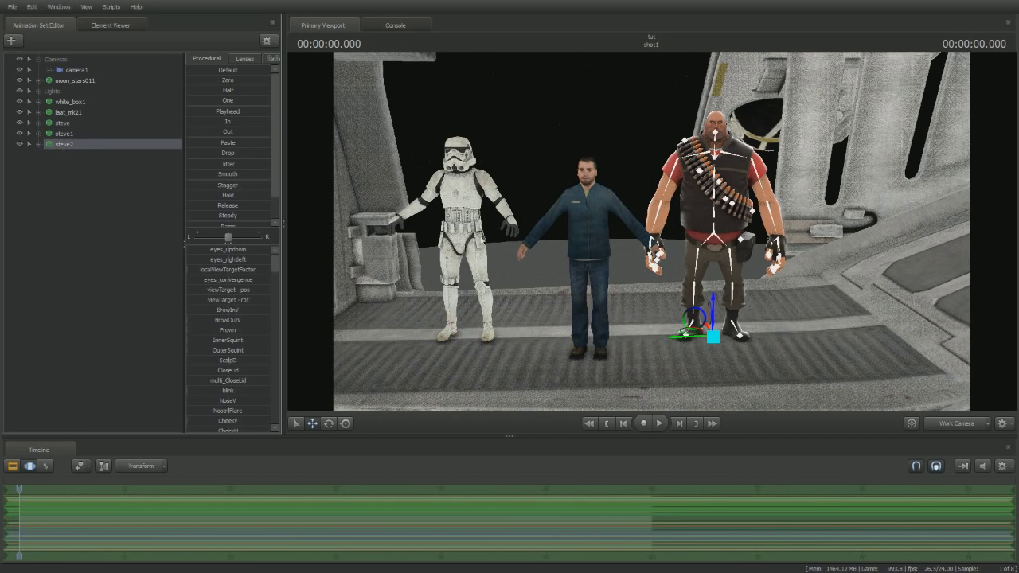
pyautogui.press('ctrl')
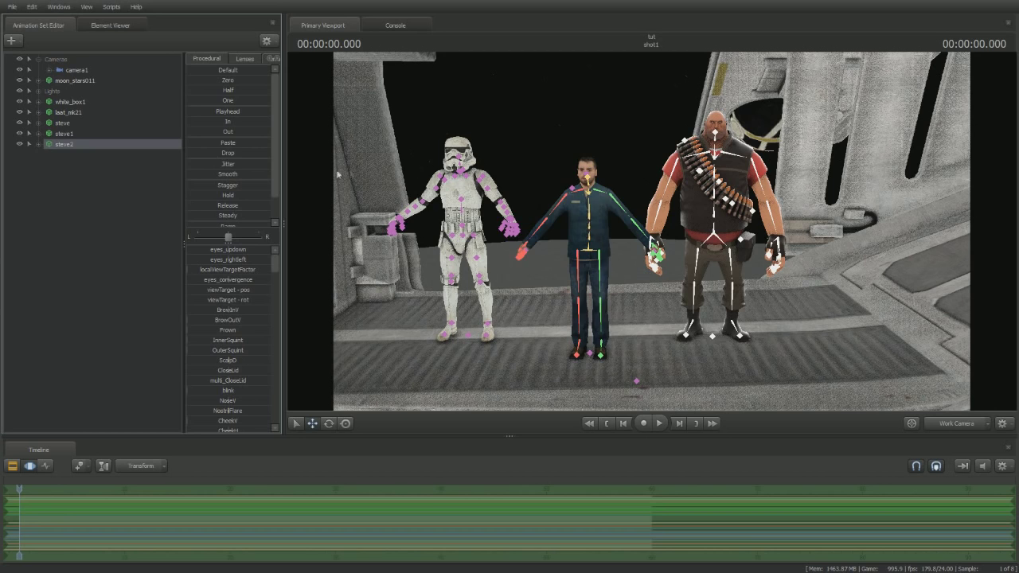
# - Apply the doc_revzin_modified_puppet_beta rig script to steve with steve1 and steve2 as its puppets
pyautogui.click(68, 124)
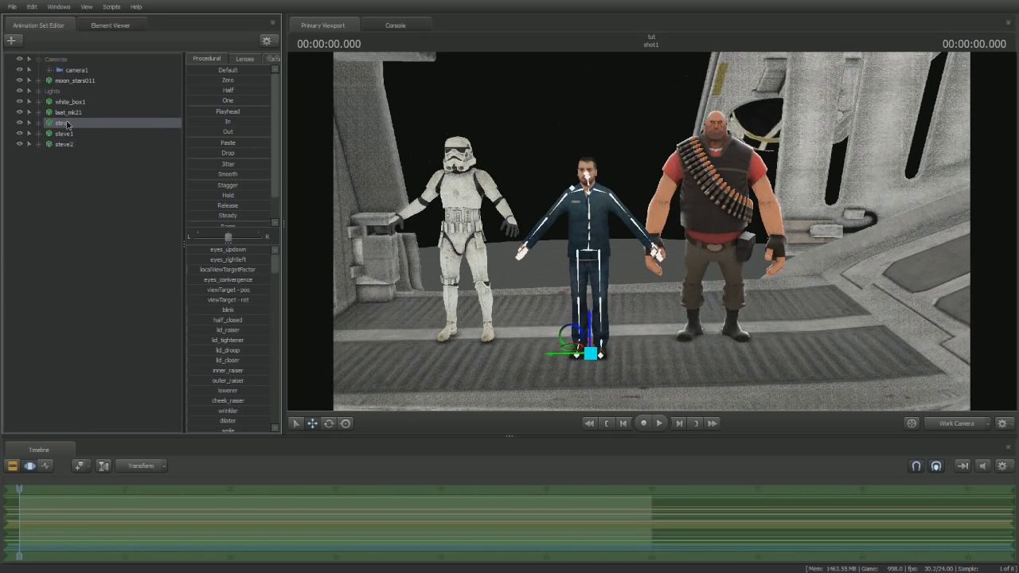
pyautogui.rightClick(68, 124)
pyautogui.moveTo(156, 246)
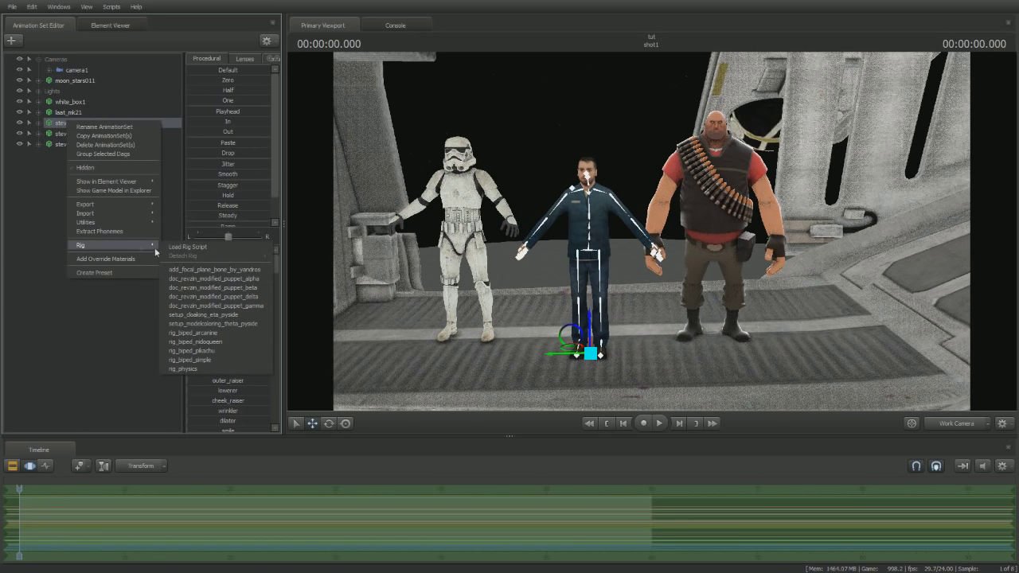
pyautogui.click(247, 289)
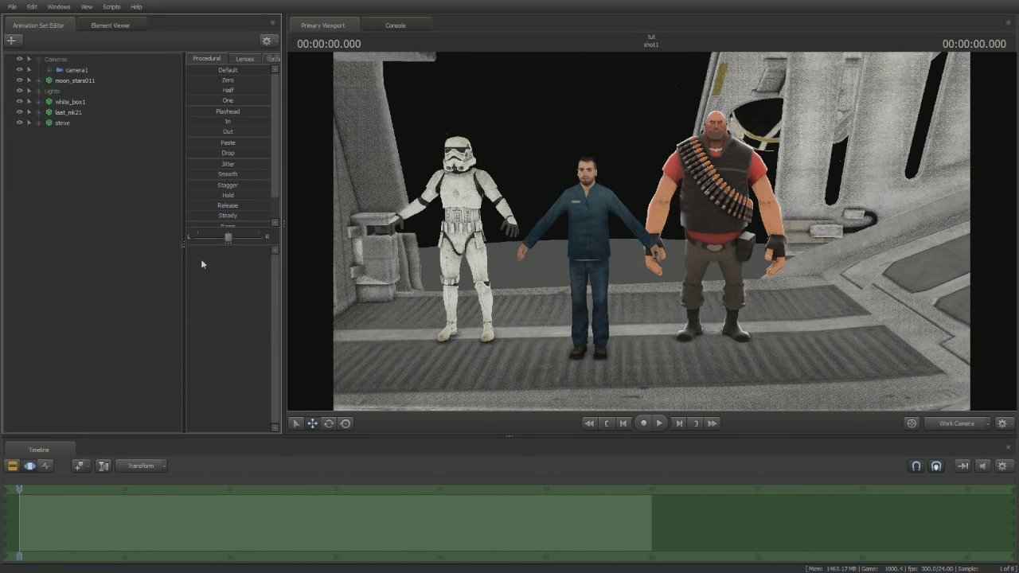
# - Test-move the steve model vertically, and undo the move together with the beta puppet rig
pyautogui.click(63, 124)
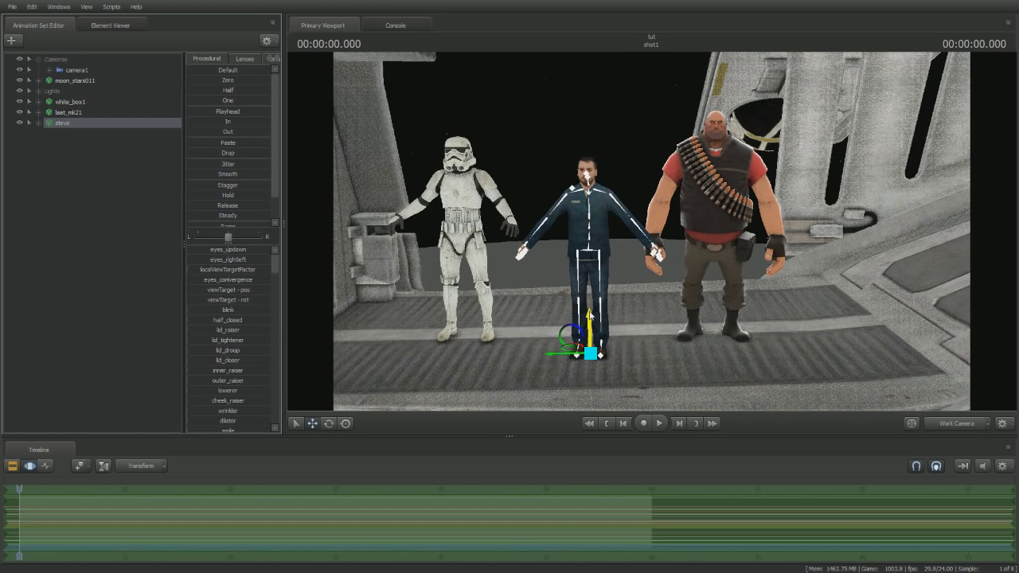
pyautogui.moveTo(589, 311)
pyautogui.mouseDown()
pyautogui.moveTo(588, 303)
pyautogui.moveTo(589, 312)
pyautogui.mouseUp()
pyautogui.hotkey('ctrl', 'z')
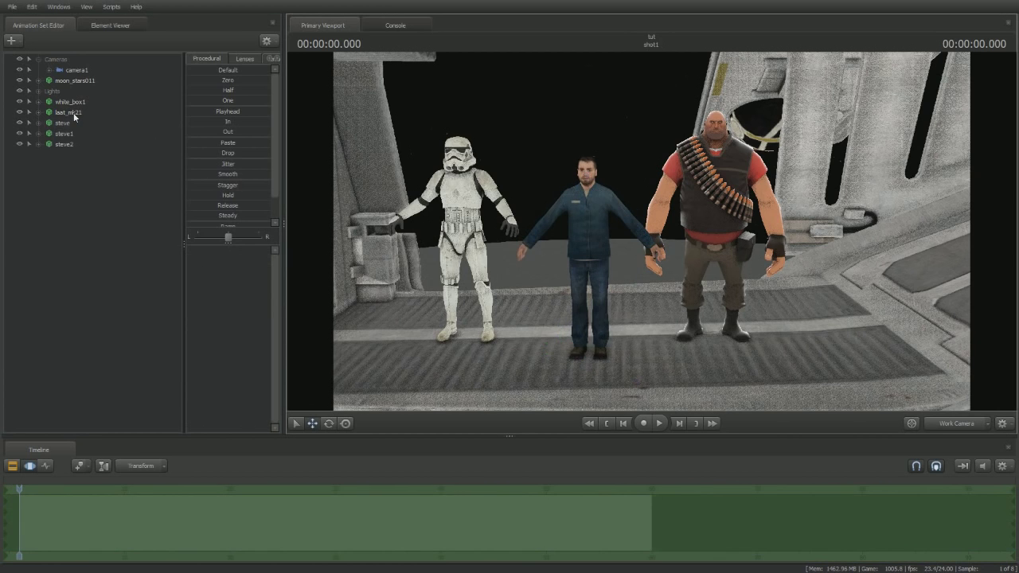
# - Apply the doc_revzin_modified_puppet_delta rig script to the steve animation set
pyautogui.rightClick(69, 125)
pyautogui.moveTo(136, 245)
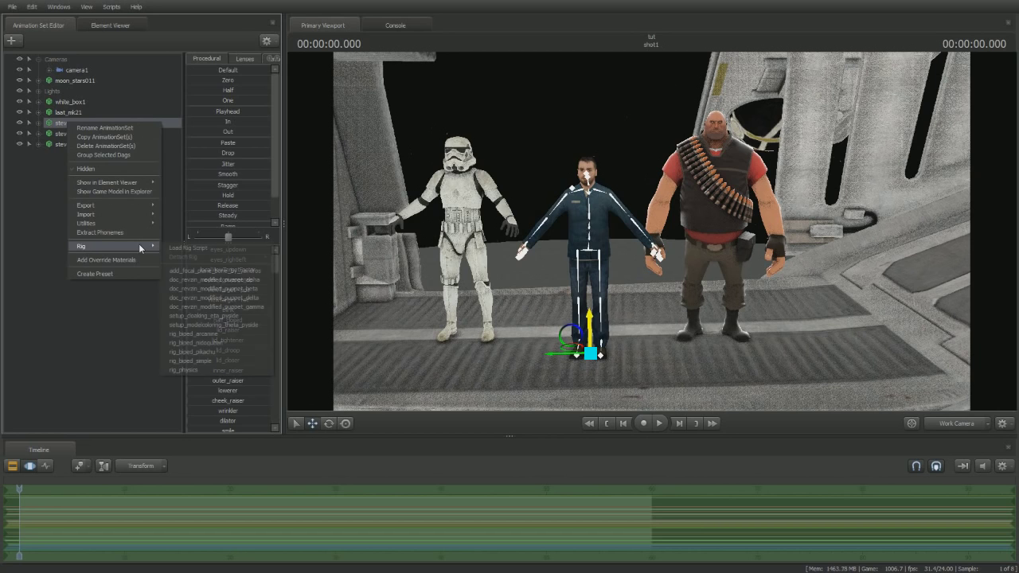
pyautogui.click(214, 297)
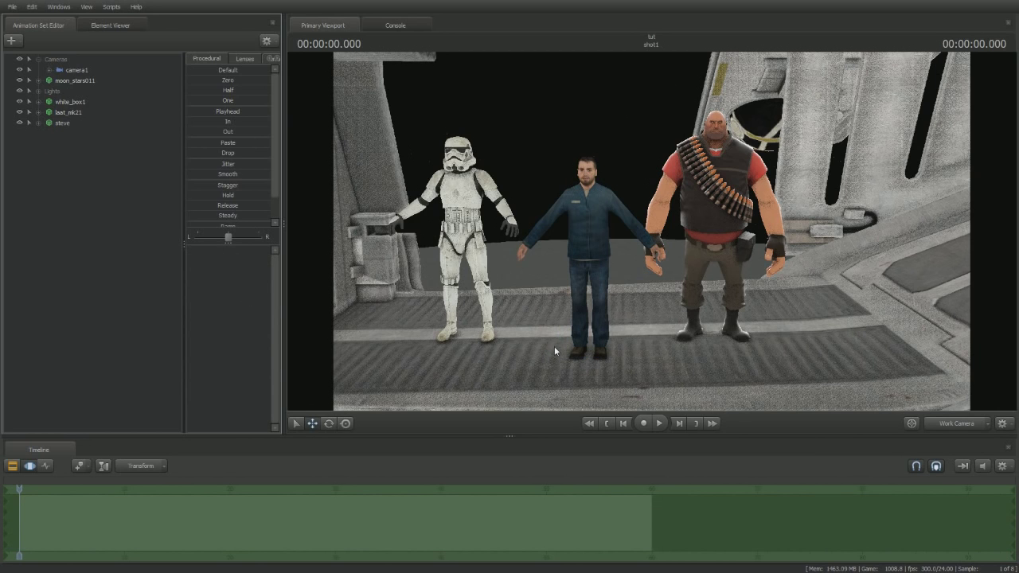
# - Test-rotate the steve model at its root, and undo the rotation
pyautogui.click(59, 125)
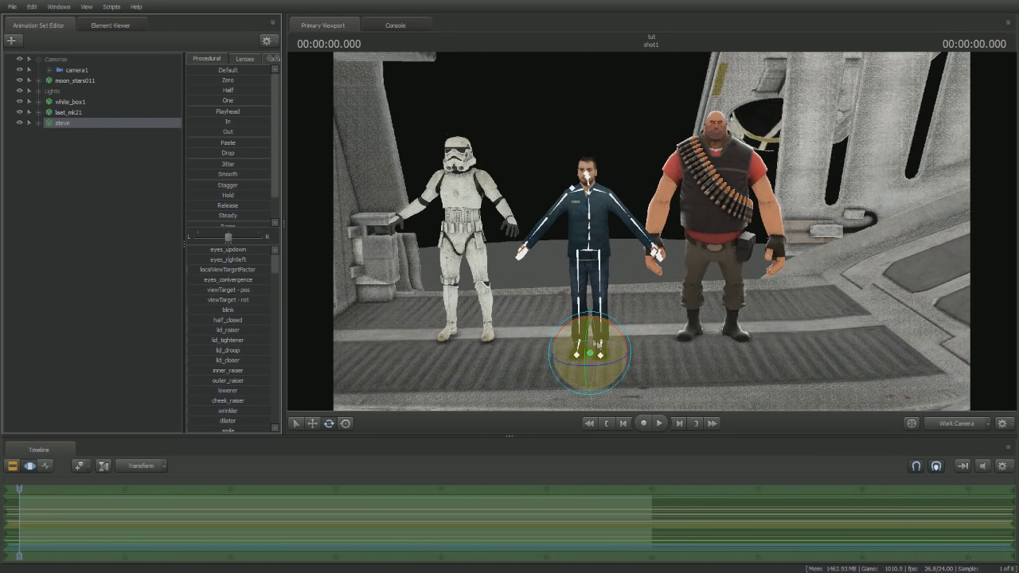
pyautogui.moveTo(584, 347); pyautogui.dragTo(579, 344)
pyautogui.hotkey('ctrl', 'z')
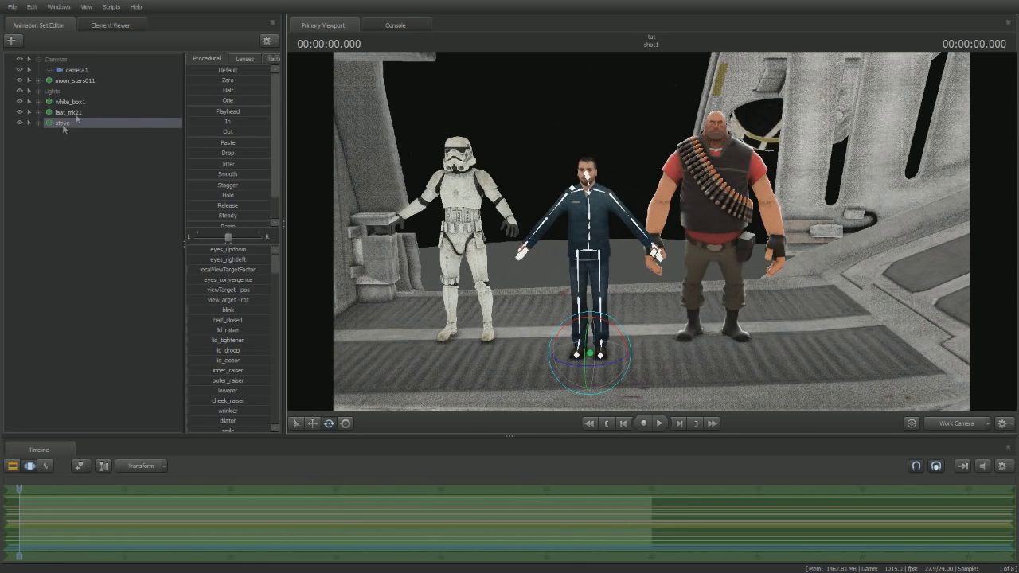
# - Import the run_all sequence onto the steve animation set and play back a few seconds of the motion
pyautogui.click(61, 125)
pyautogui.rightClick(61, 125)
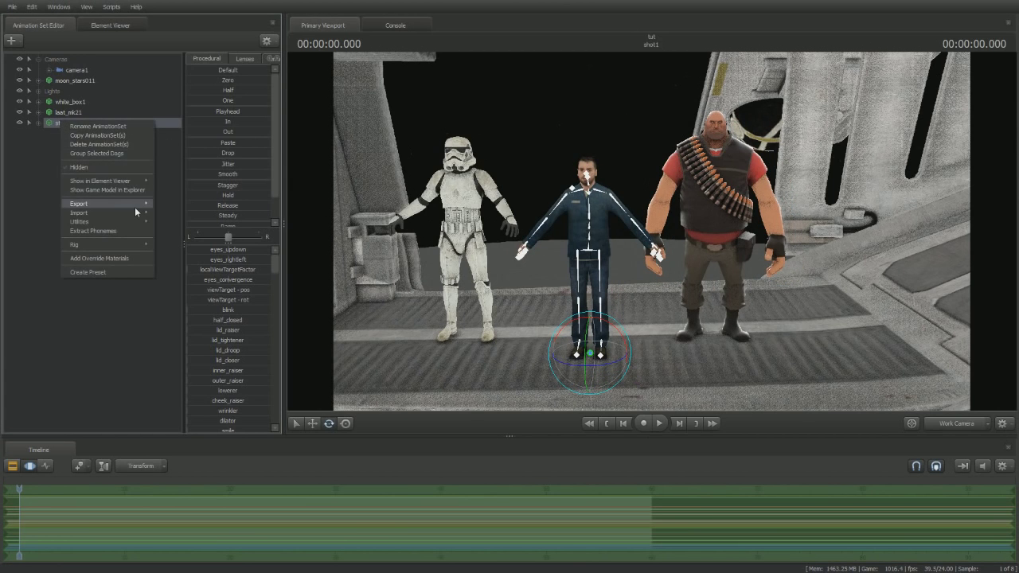
pyautogui.moveTo(139, 212)
pyautogui.click(174, 223)
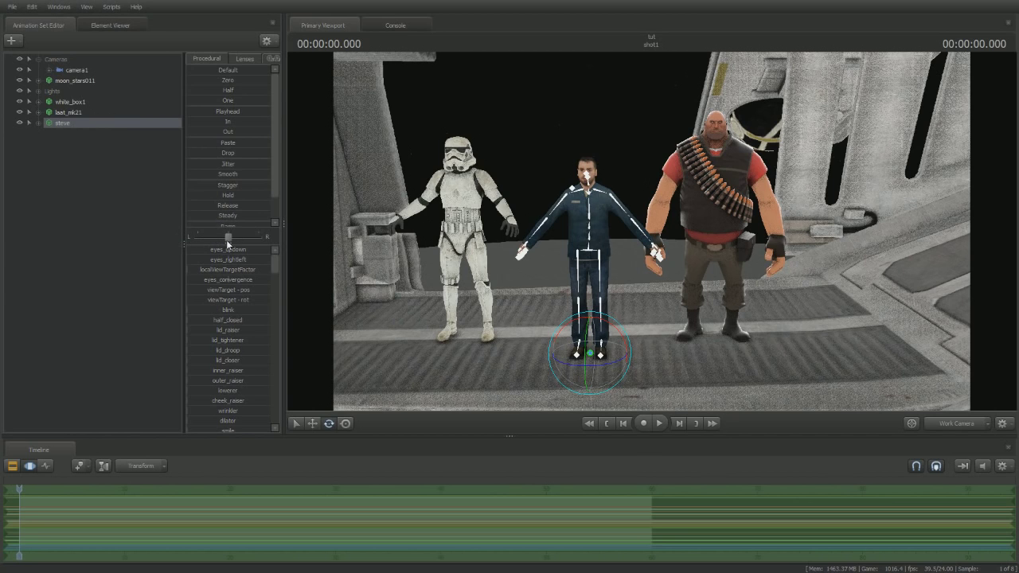
pyautogui.click(446, 303)
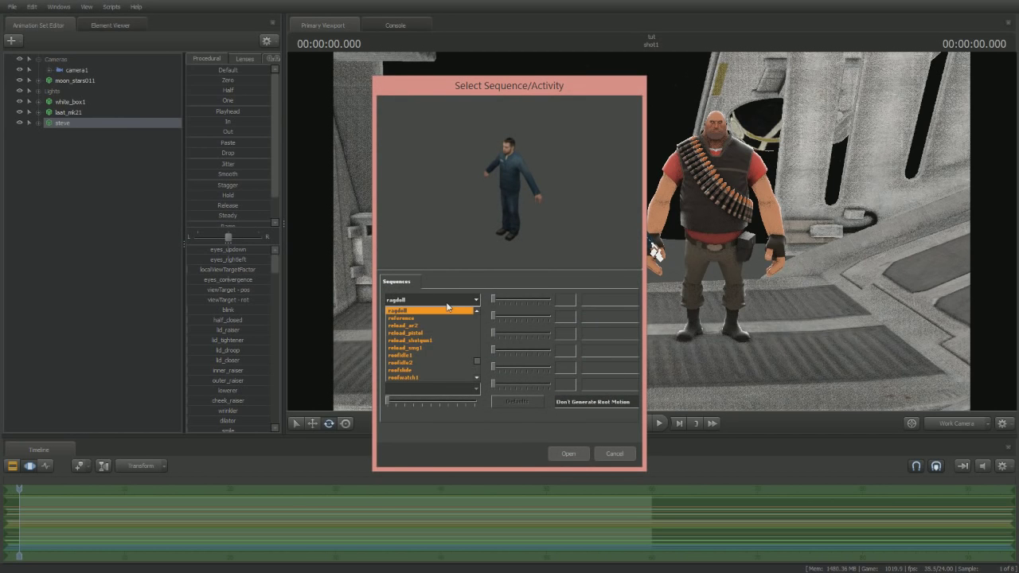
pyautogui.scroll(-3, 442, 318)
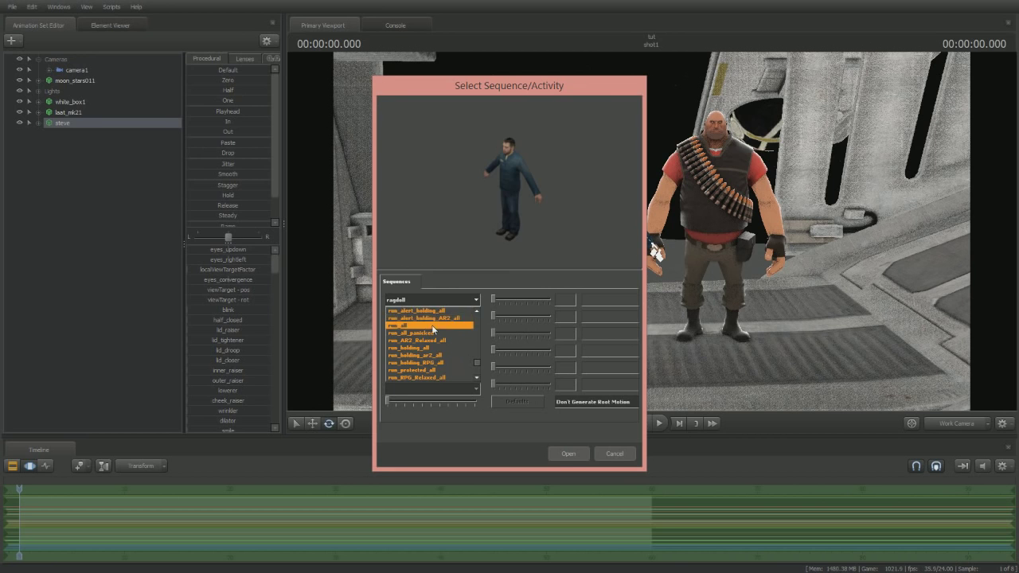
pyautogui.click(435, 328)
pyautogui.click(568, 452)
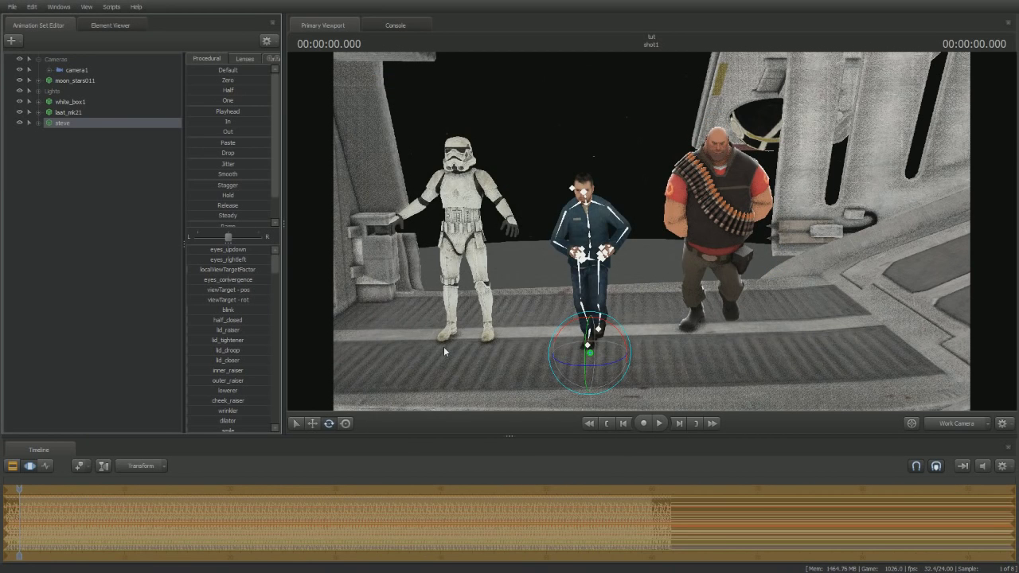
pyautogui.press('space')
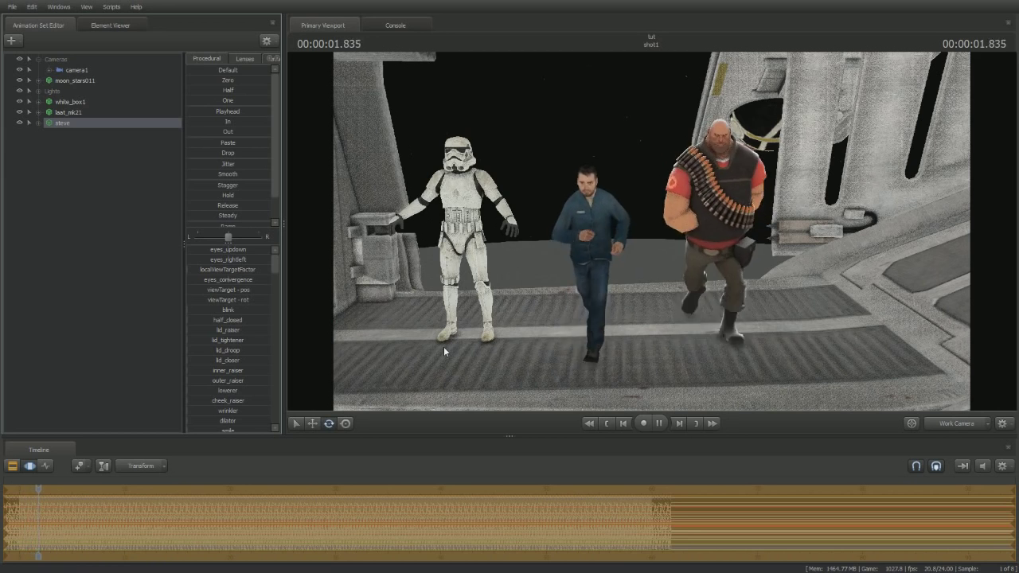
pyautogui.press('space')
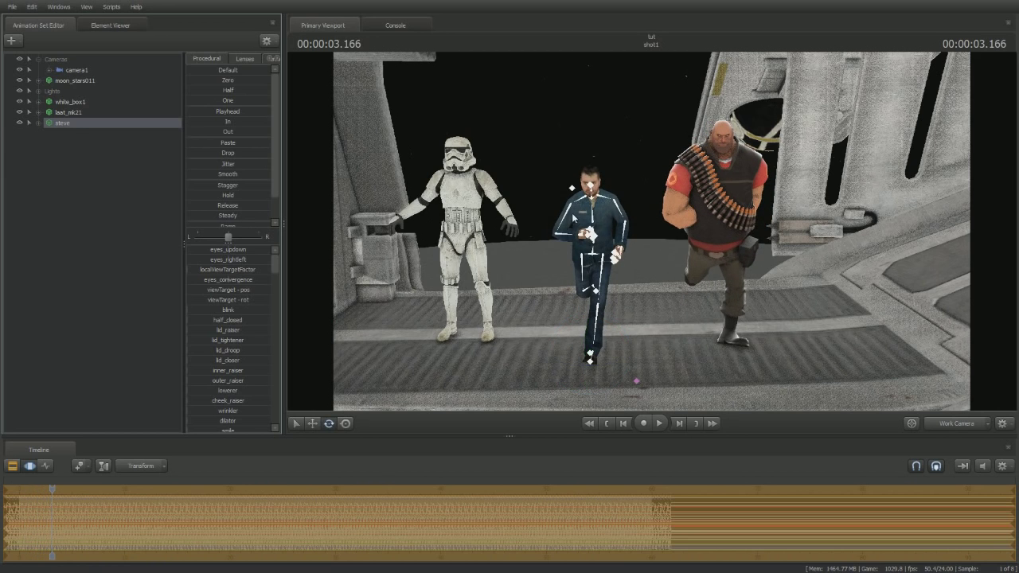
# - Test-rotate steve's right and left clavicles, preview the playback, undo the rotations, and return to the shot's start with steve collapsed
pyautogui.click(574, 213)
pyautogui.moveTo(558, 182); pyautogui.dragTo(564, 182)
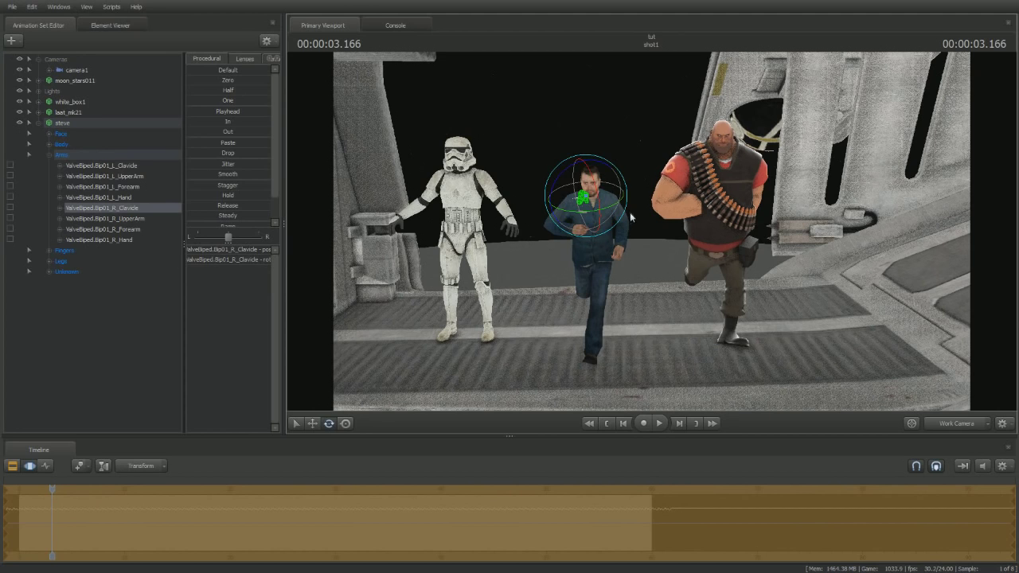
pyautogui.click(593, 199)
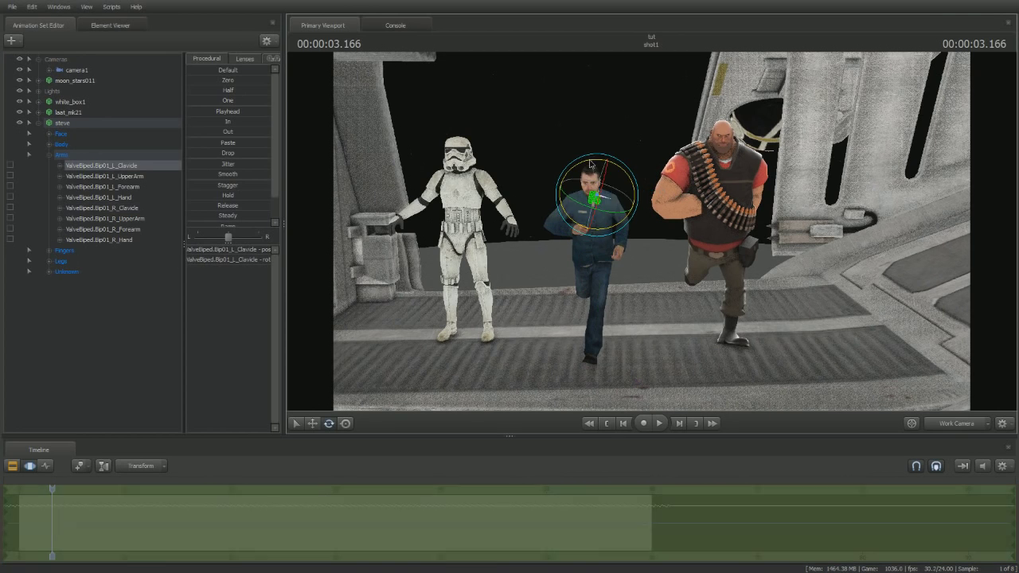
pyautogui.moveTo(587, 162); pyautogui.dragTo(577, 167)
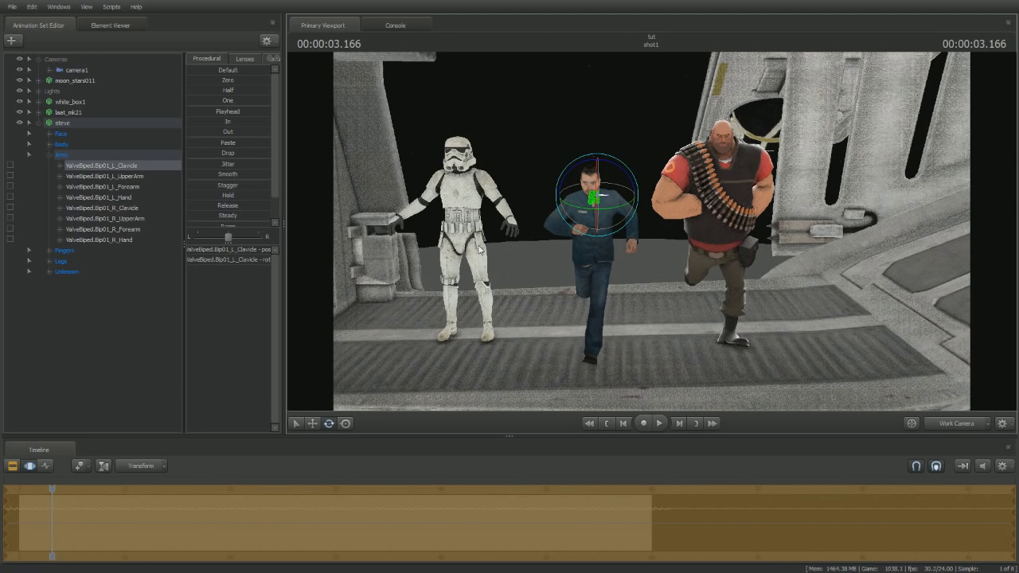
pyautogui.press('space')
pyautogui.press('space')
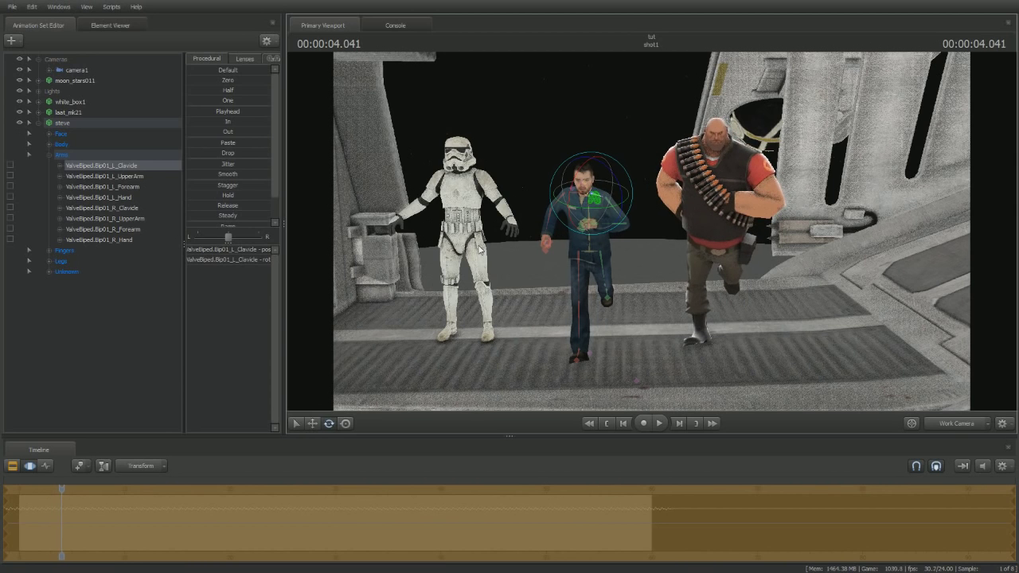
pyautogui.hotkey('ctrl', 'z')
pyautogui.hotkey('ctrl', 'z')
pyautogui.hotkey('ctrl', 'z')
pyautogui.press('Home')
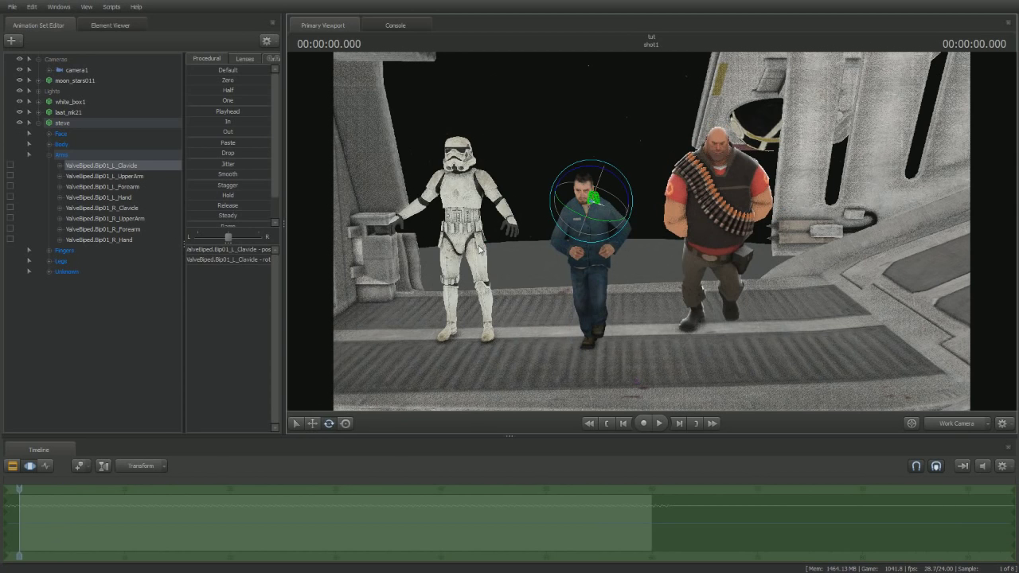
pyautogui.click(30, 123)
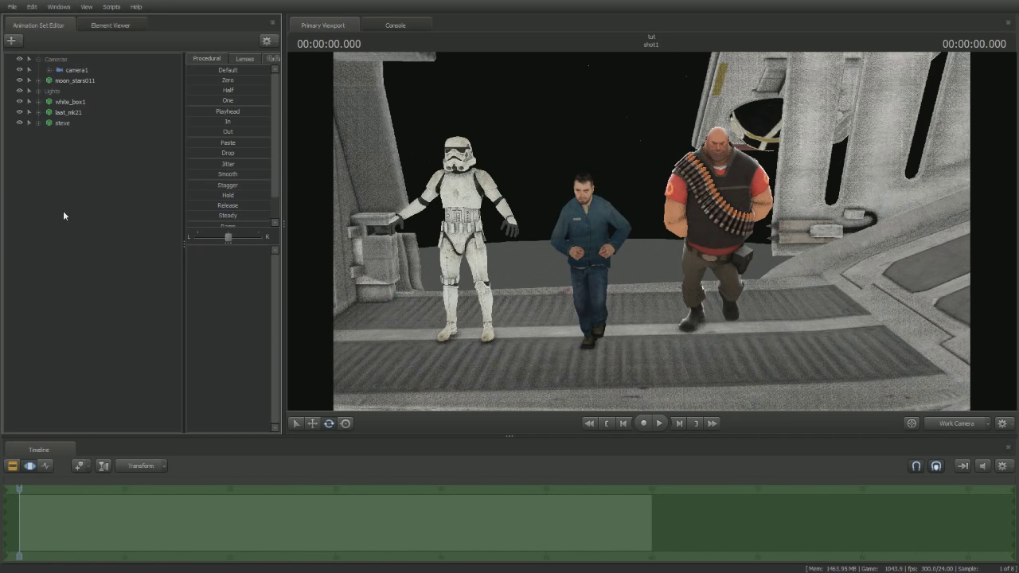
# - Show hidden controls in the animation set list and unhide the steve2 animation set
pyautogui.keyDown('ctrl'); pyautogui.click(708, 191); pyautogui.keyUp('ctrl')
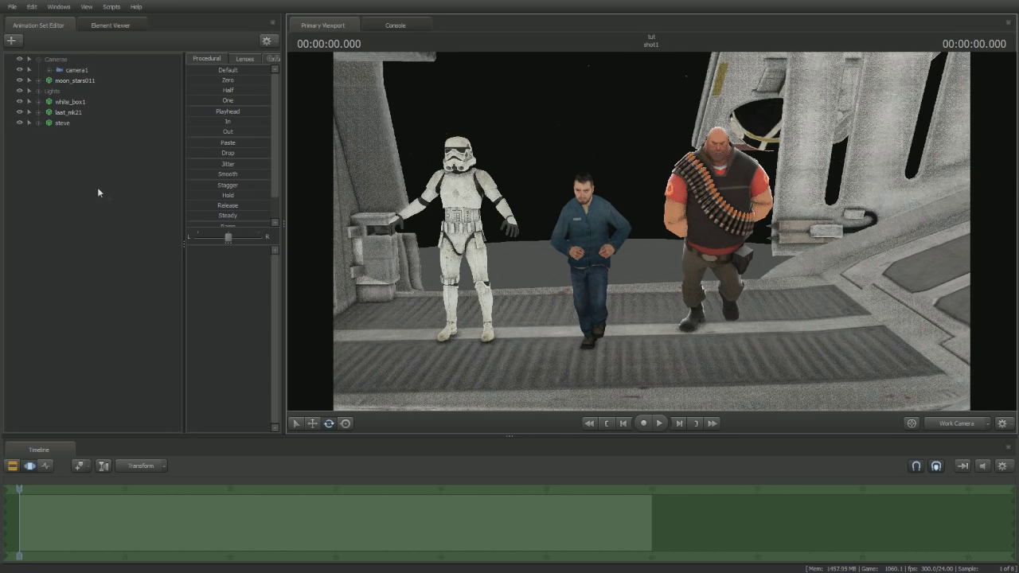
pyautogui.rightClick(61, 164)
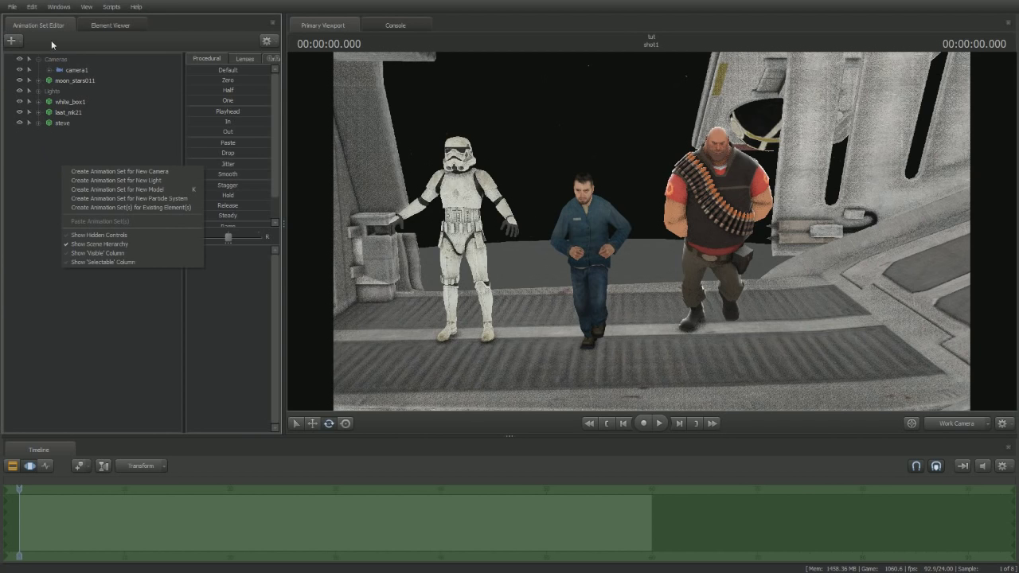
pyautogui.click(77, 233)
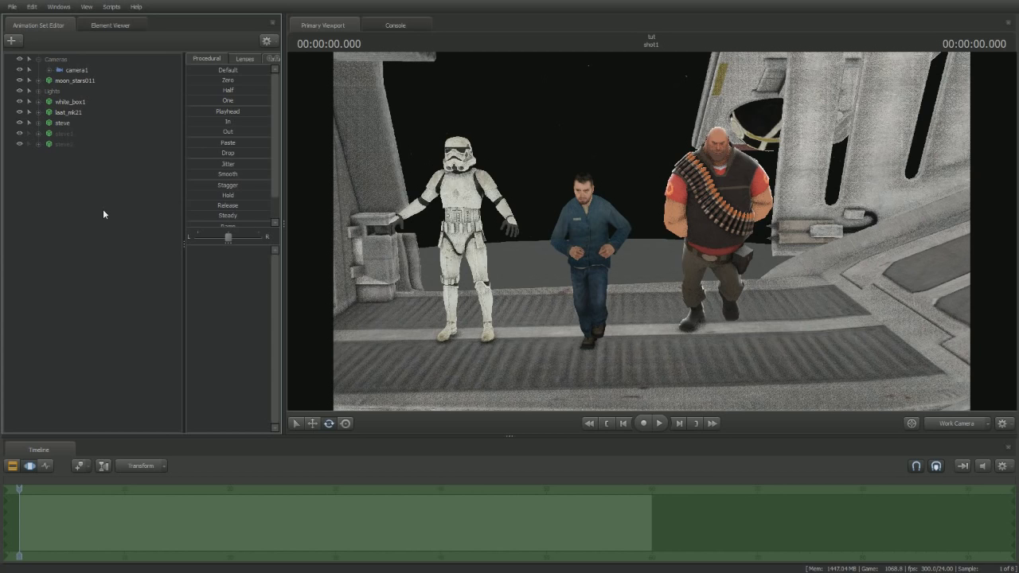
pyautogui.rightClick(57, 178)
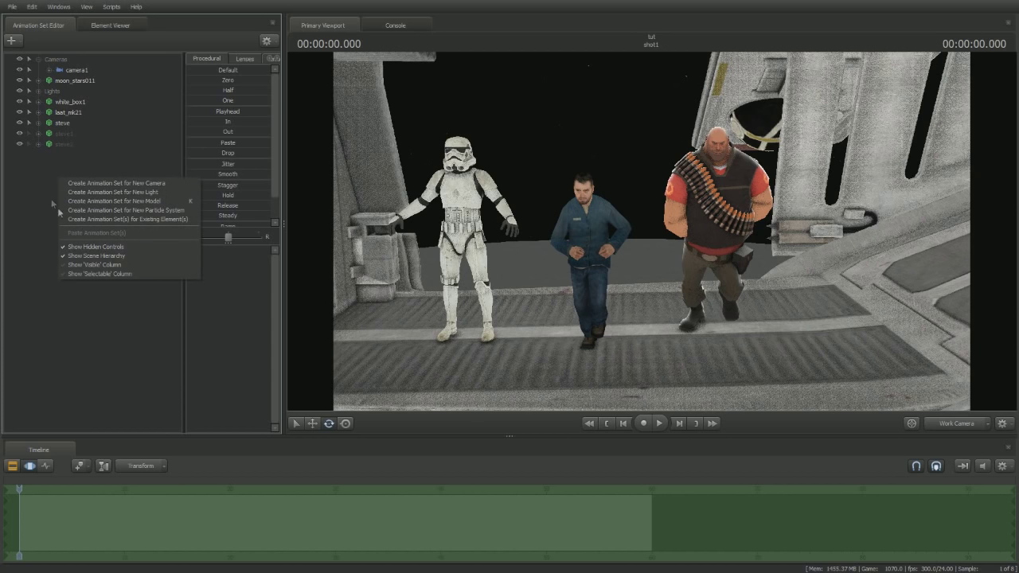
pyautogui.click(56, 171)
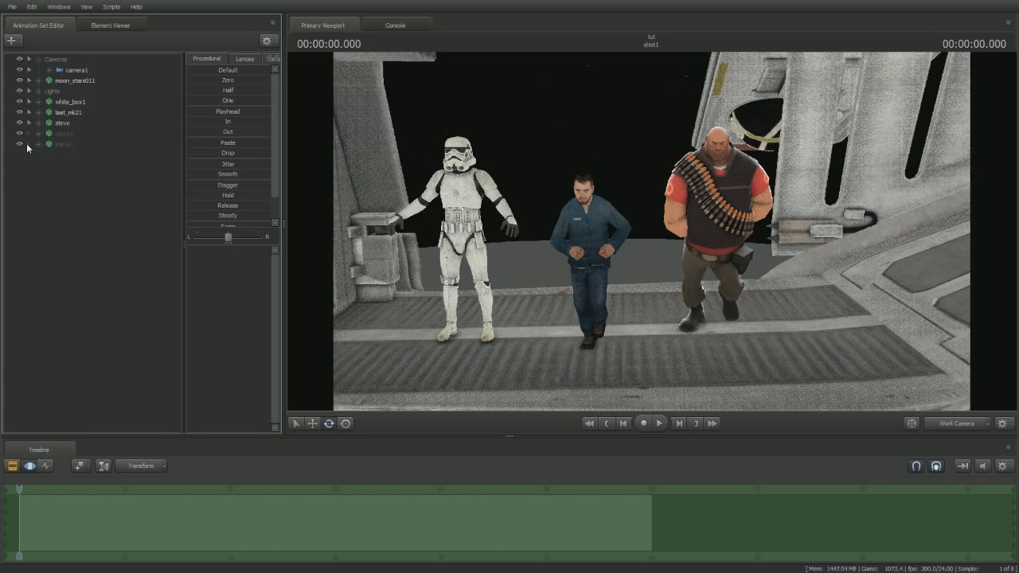
pyautogui.rightClick(61, 143)
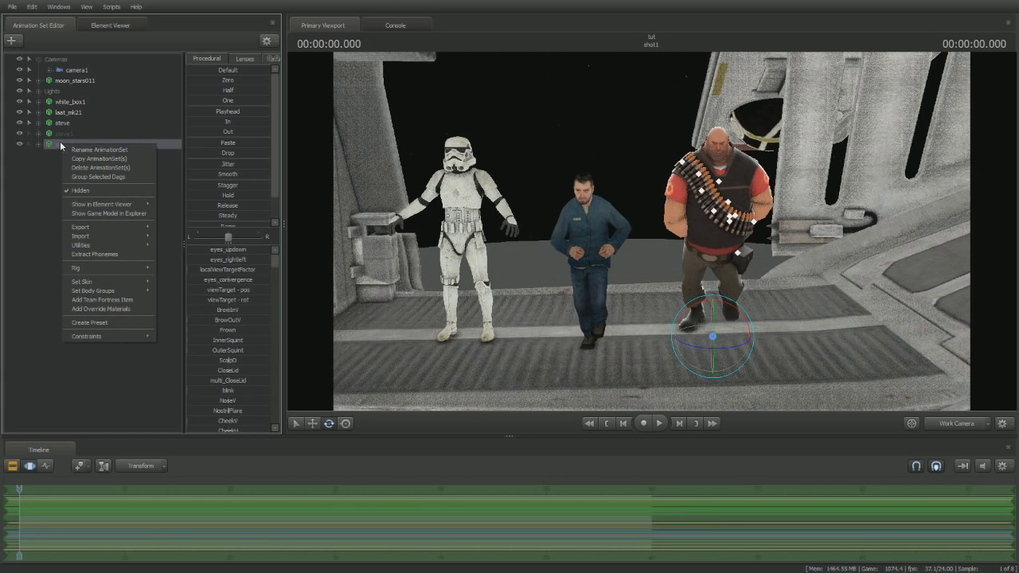
pyautogui.click(91, 191)
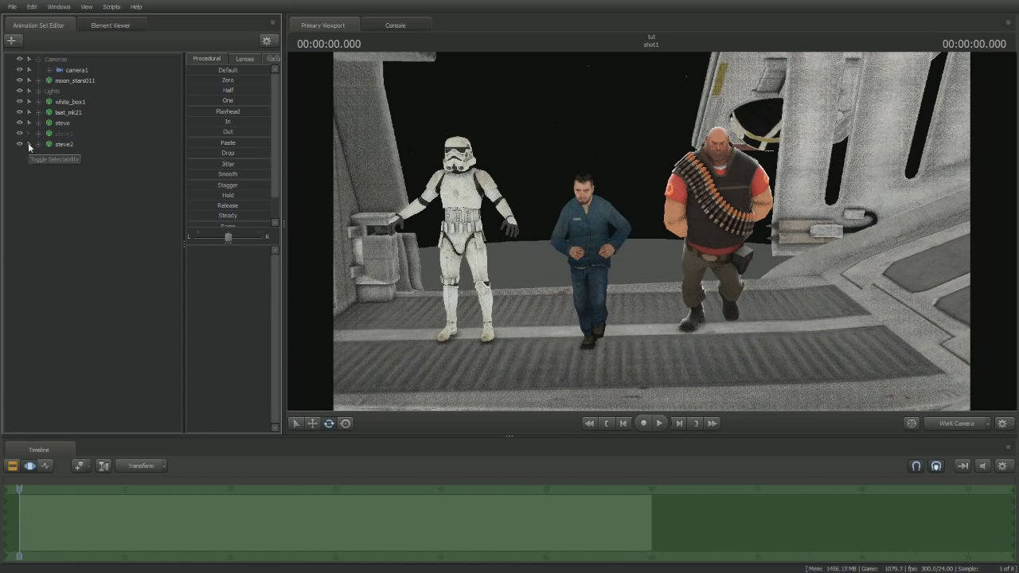
# - Examine steve2's body controls by selecting bip_spine_2, and test-rotate steve's ValveBiped.Bip01_Spine2 bone, undoing the rotation
pyautogui.click(38, 145)
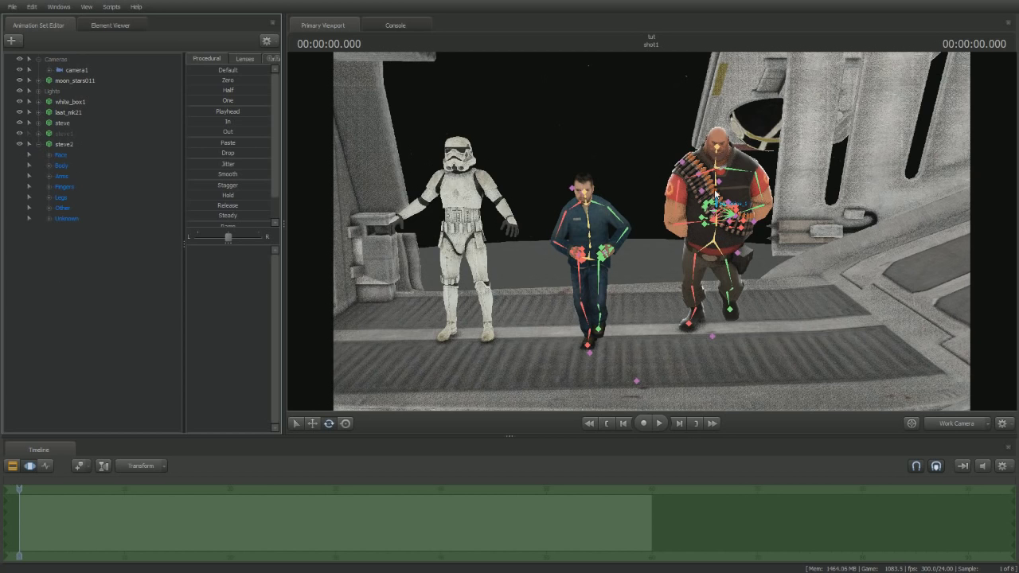
pyautogui.click(715, 183)
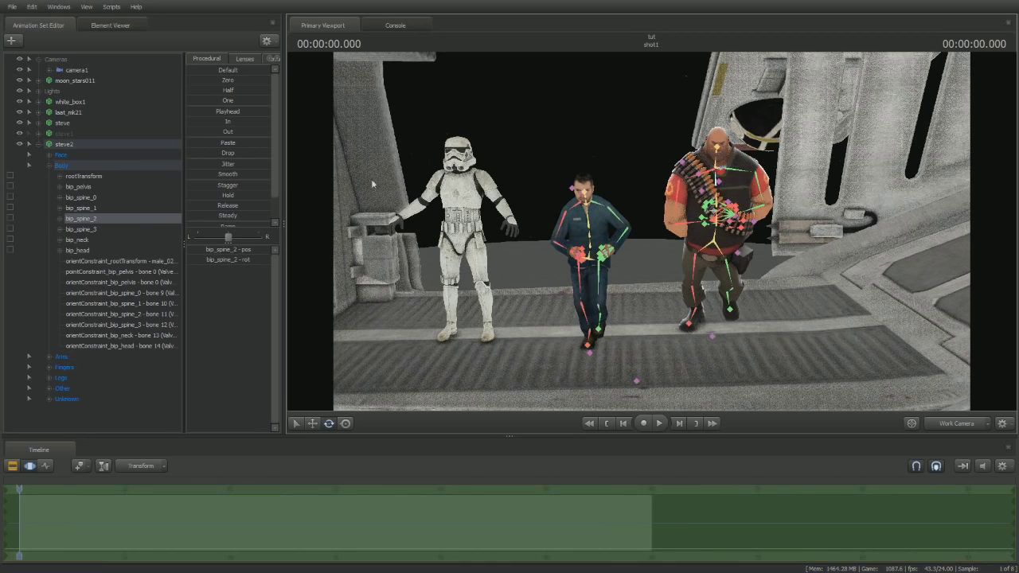
pyautogui.click(38, 146)
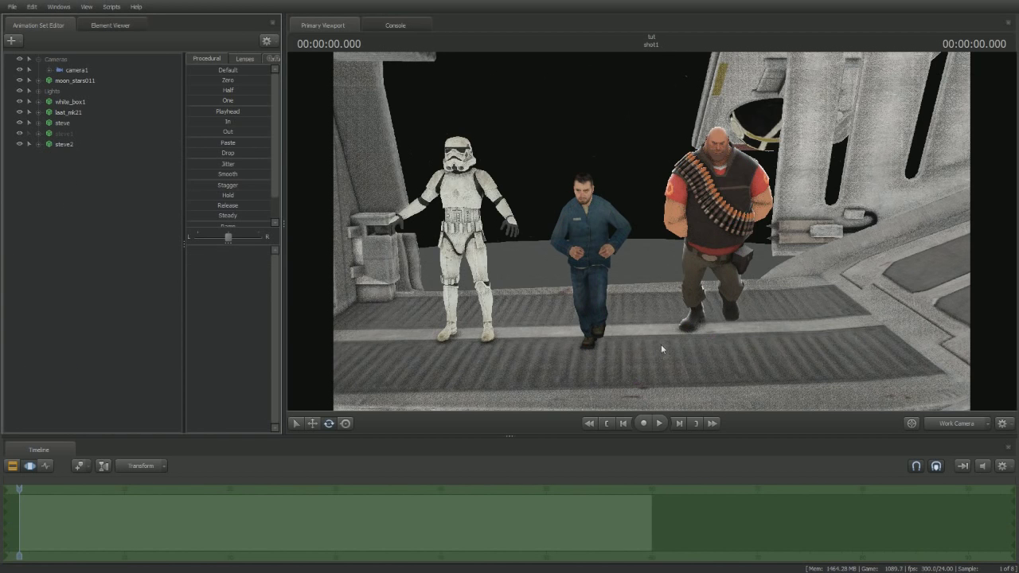
pyautogui.click(589, 226)
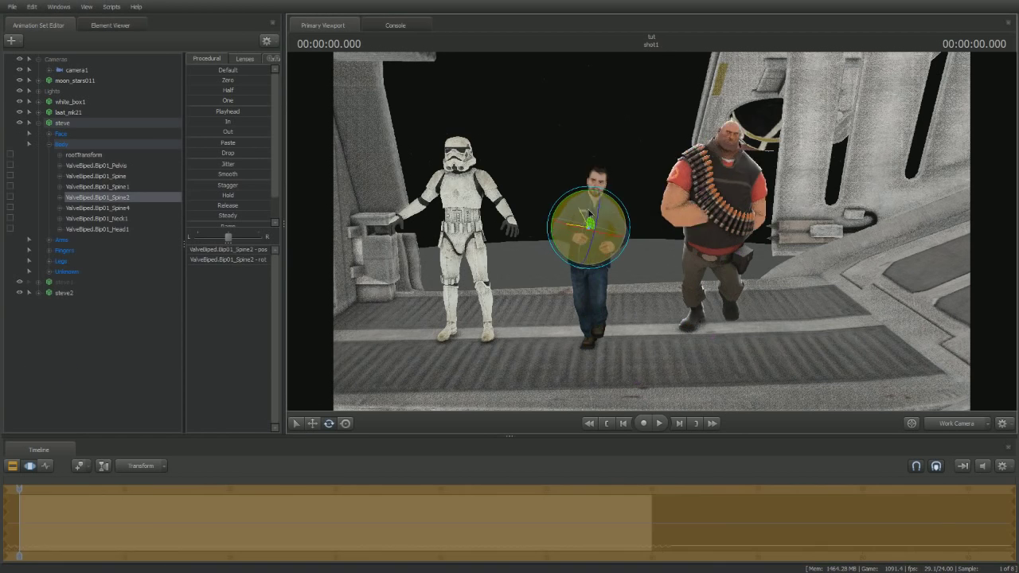
pyautogui.click(39, 124)
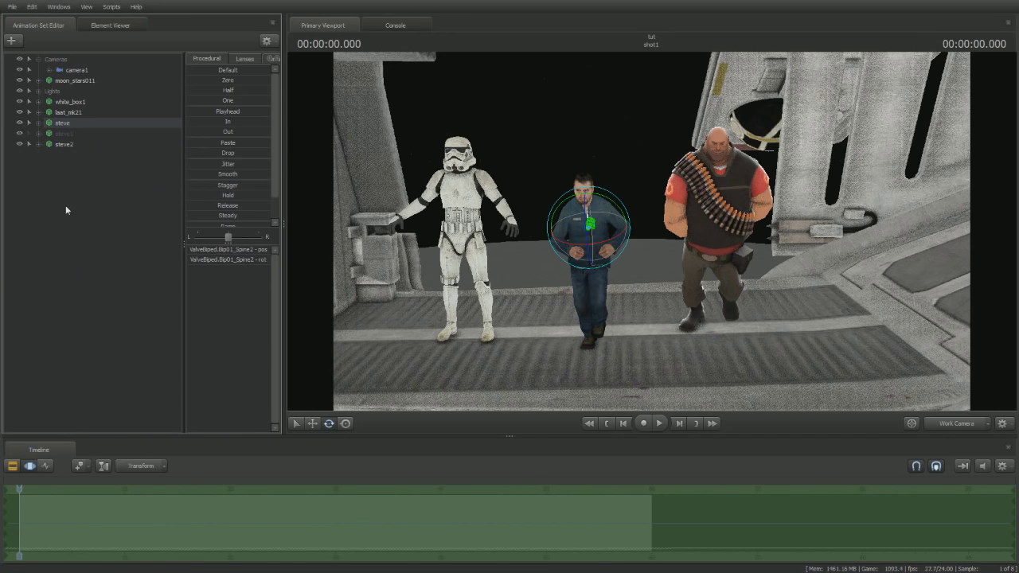
# - Detach the puppet rig from the steve2 animation set
pyautogui.rightClick(62, 146)
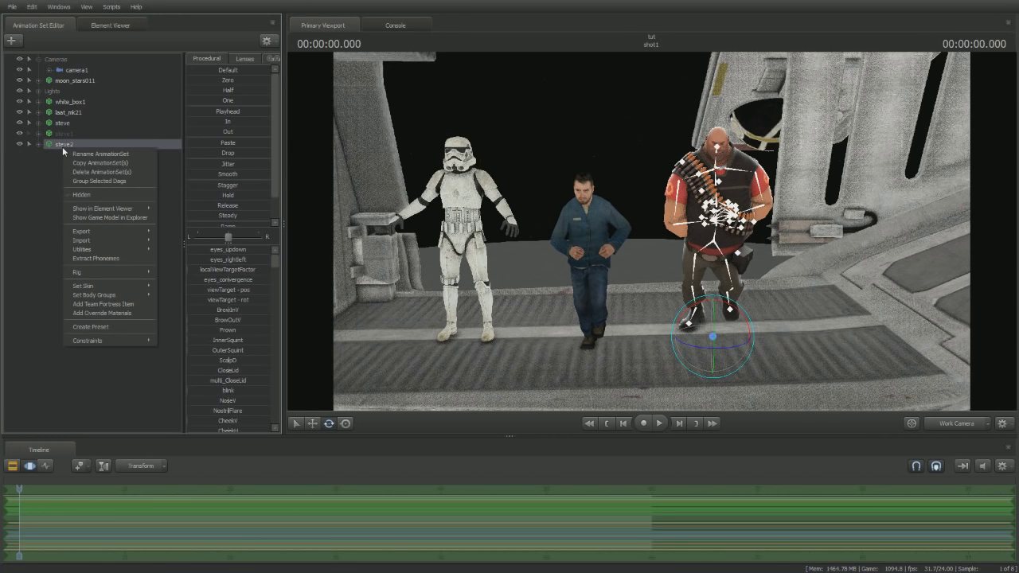
pyautogui.moveTo(120, 272)
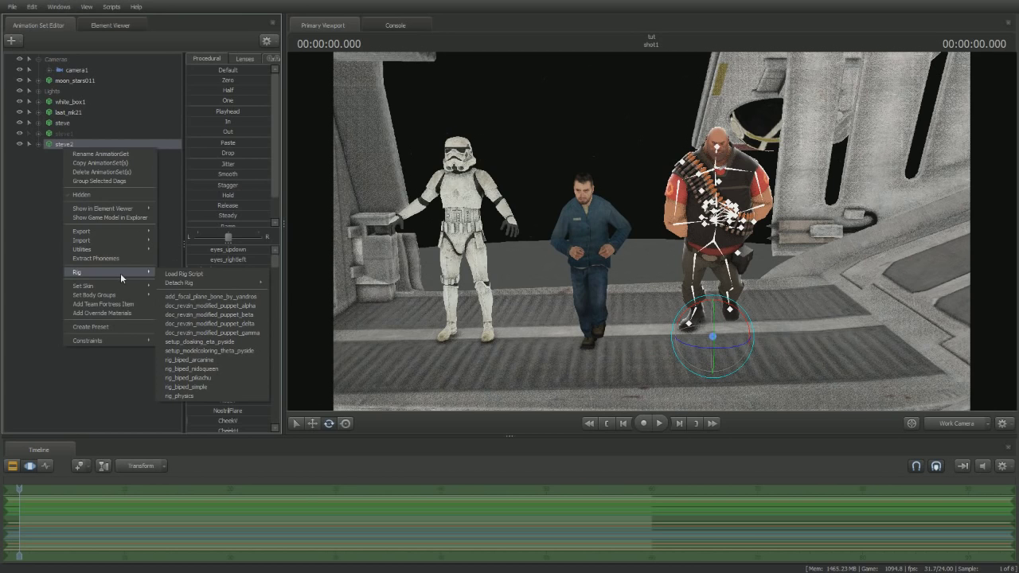
pyautogui.click(286, 285)
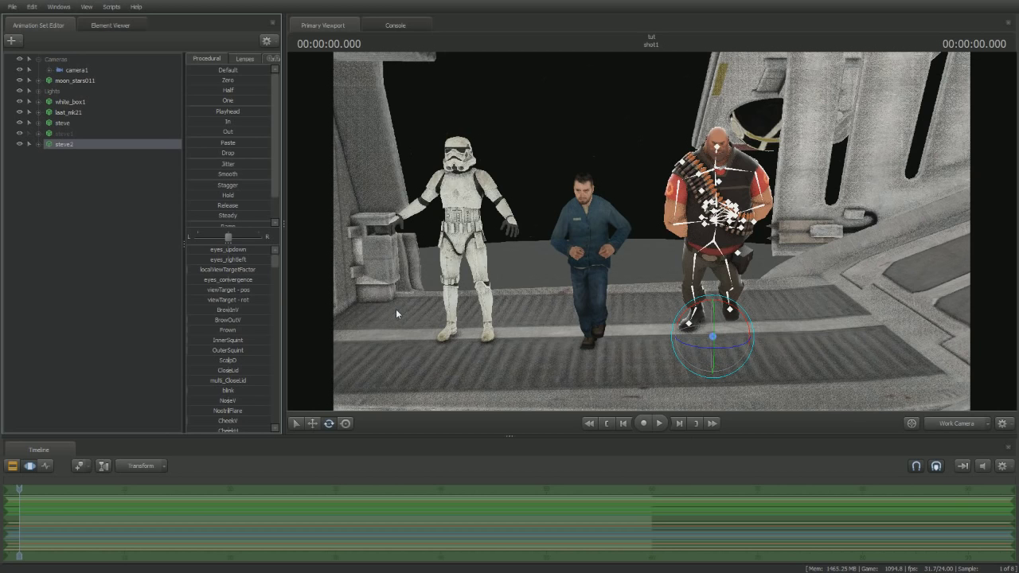
pyautogui.click(395, 312)
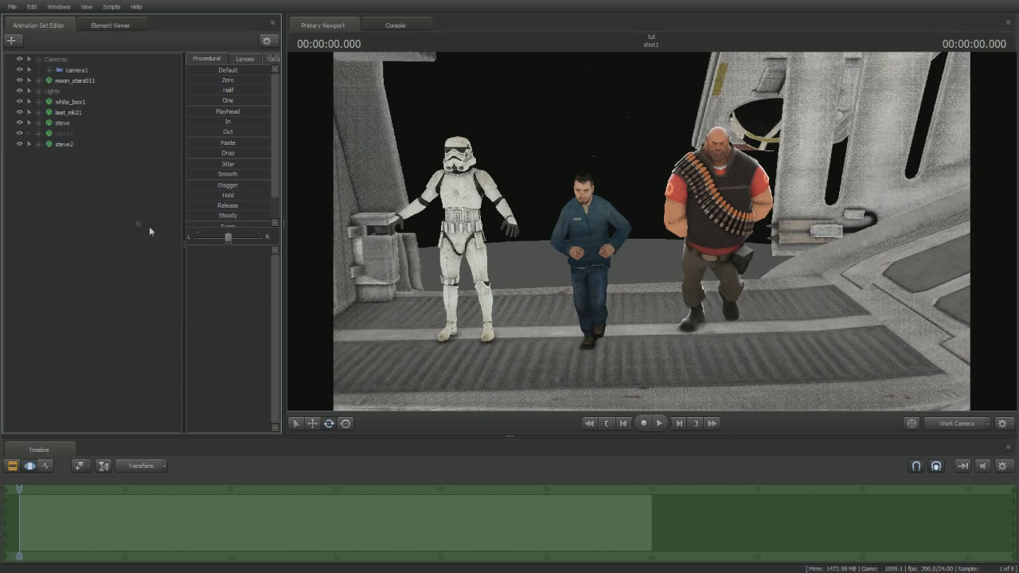
# - Pose steve2's right arm by rotating its arm bones, including bip_lowerArm_R, so the forearm crosses in front of the Heavy's chest
pyautogui.click(67, 146)
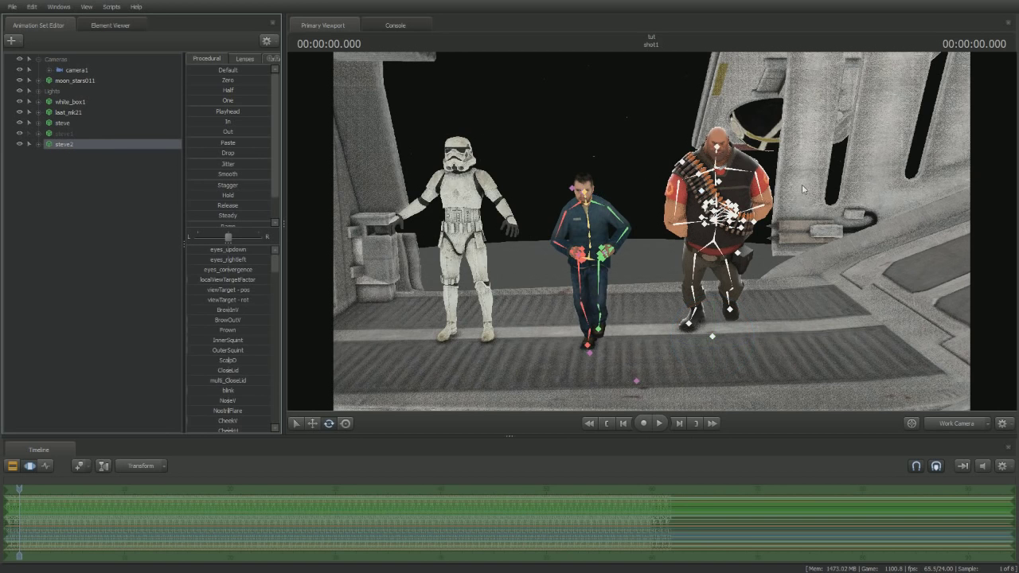
pyautogui.click(686, 181)
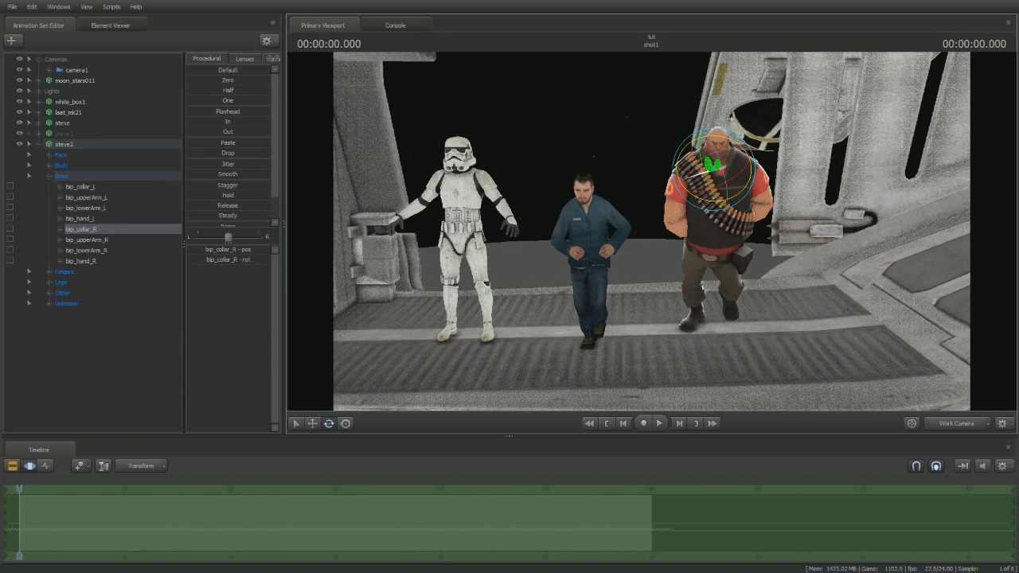
pyautogui.click(678, 215)
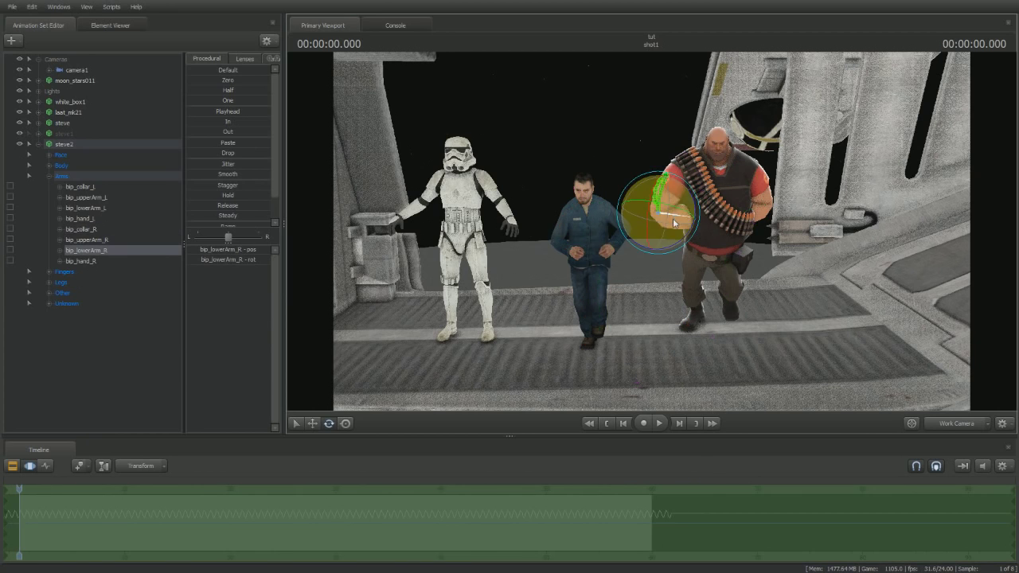
pyautogui.moveTo(680, 218); pyautogui.dragTo(716, 199)
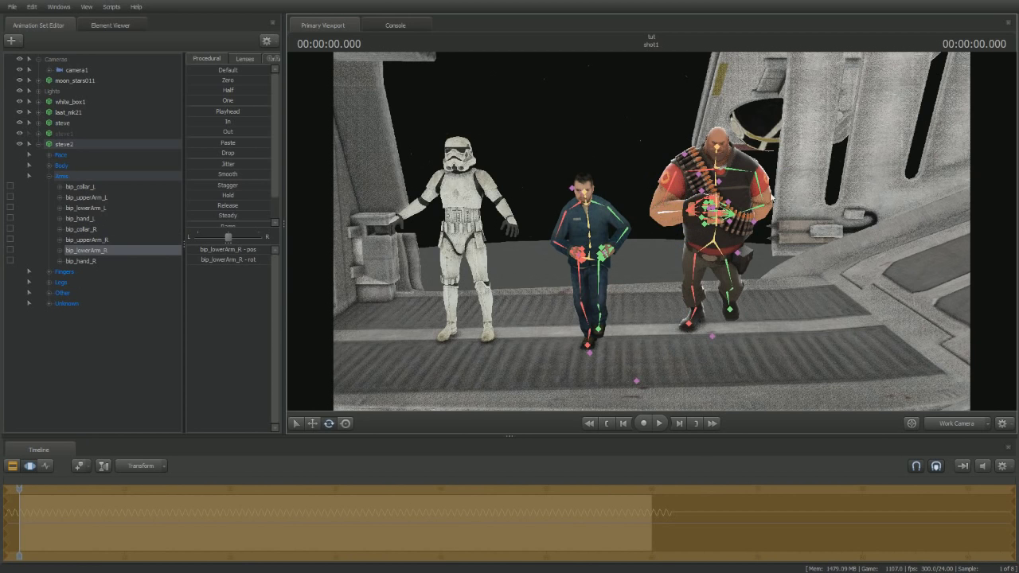
# - Rotate steve2's bip_collar_L and bip_lowerArm_L to bring the left arm outward and in front of the Heavy's torso
pyautogui.keyDown('ctrl'); pyautogui.click(725, 162); pyautogui.keyUp('ctrl')
pyautogui.moveTo(730, 144); pyautogui.dragTo(723, 137)
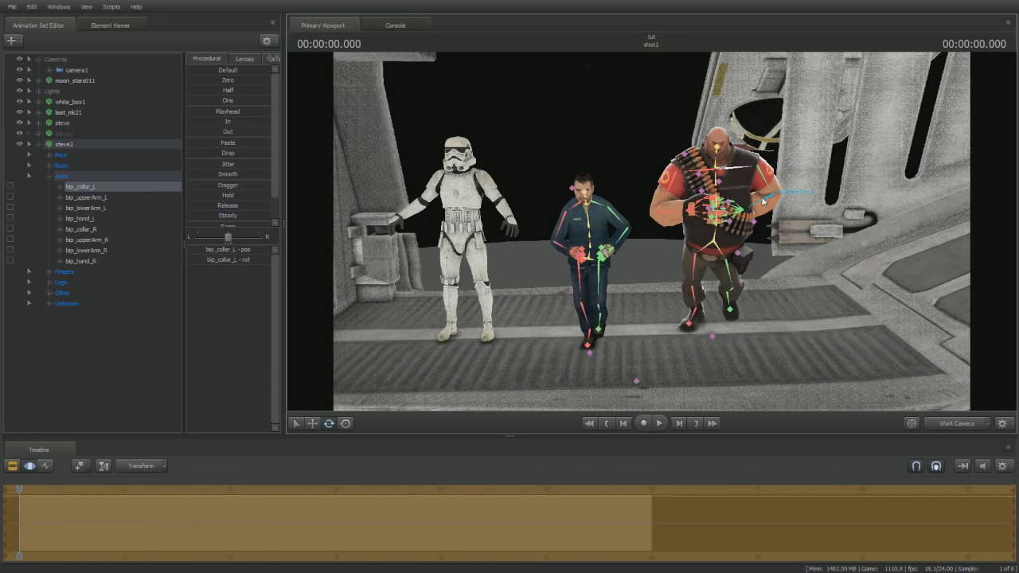
pyautogui.click(763, 193)
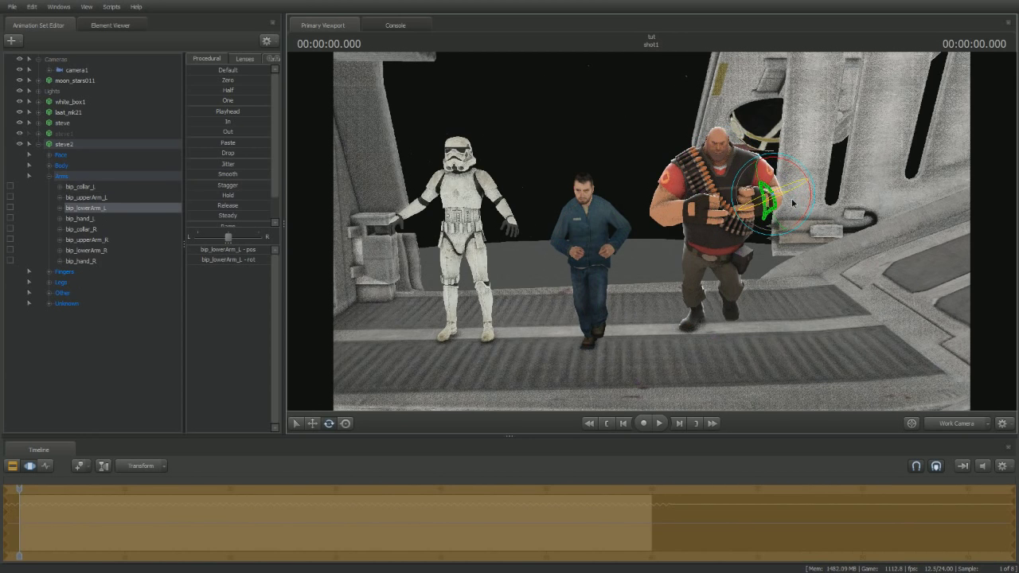
# - Preview the running animation with the Heavy's new arm pose from the side and front, and switch the timeline to the Clip Editor
pyautogui.press('space')
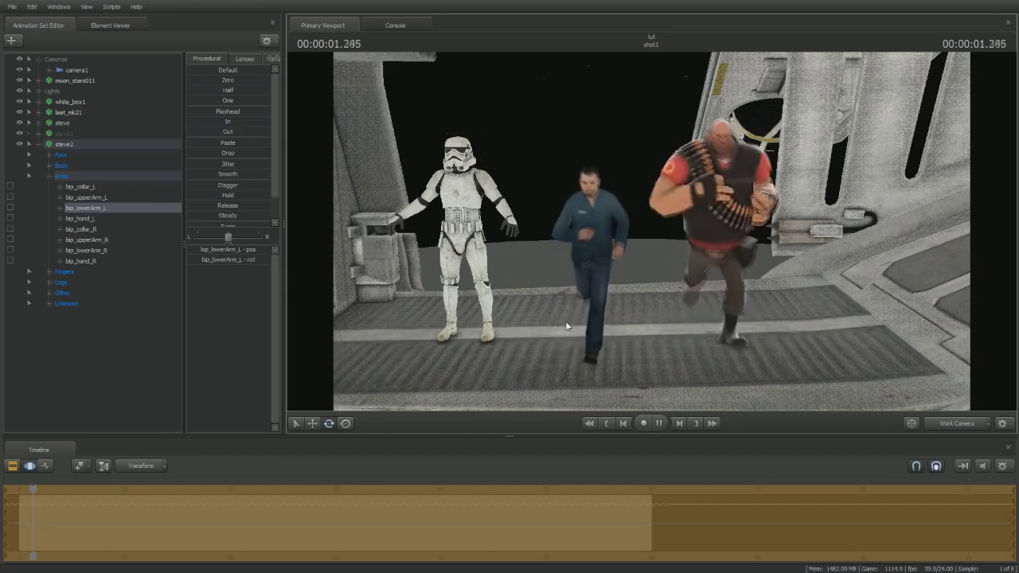
pyautogui.keyDown('alt'); pyautogui.moveTo(581, 329); pyautogui.dragTo(570, 269); pyautogui.keyUp('alt')
pyautogui.press('space')
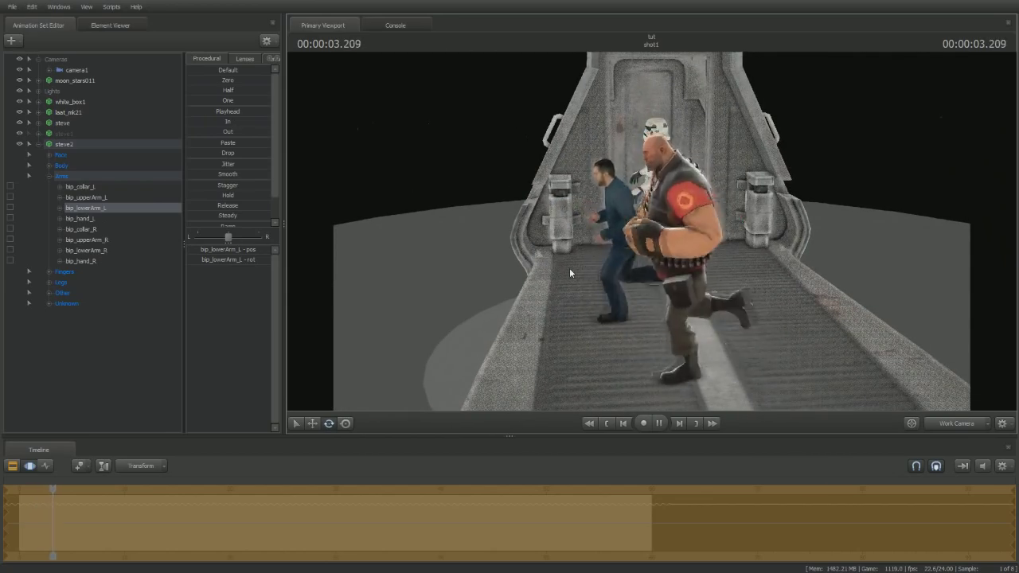
pyautogui.press('space')
pyautogui.keyDown('alt'); pyautogui.moveTo(565, 268); pyautogui.dragTo(653, 286); pyautogui.keyUp('alt')
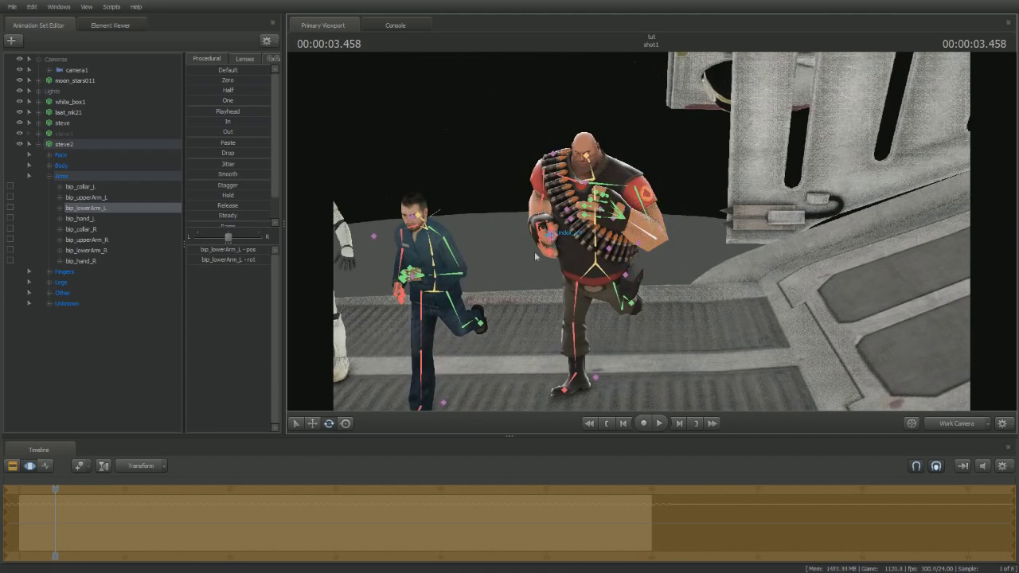
pyautogui.press('space')
pyautogui.press('space')
pyautogui.moveTo(495, 309); pyautogui.dragTo(390, 308)
pyautogui.press('s')
pyautogui.press('F2')
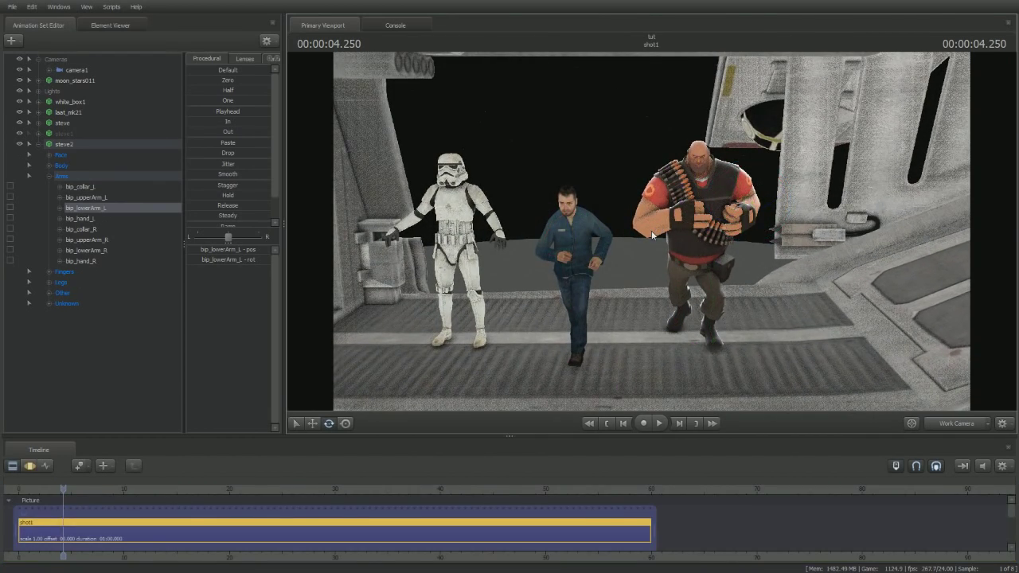